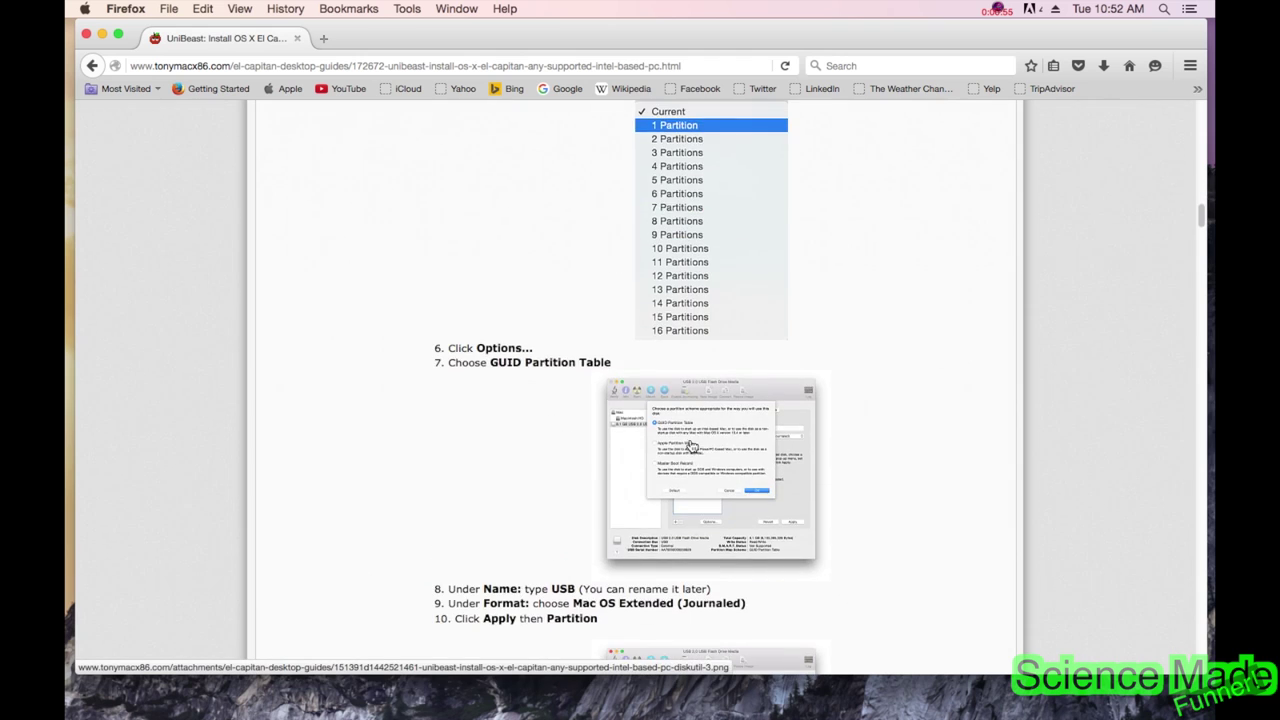
pyautogui.scroll(-2, 690, 440)
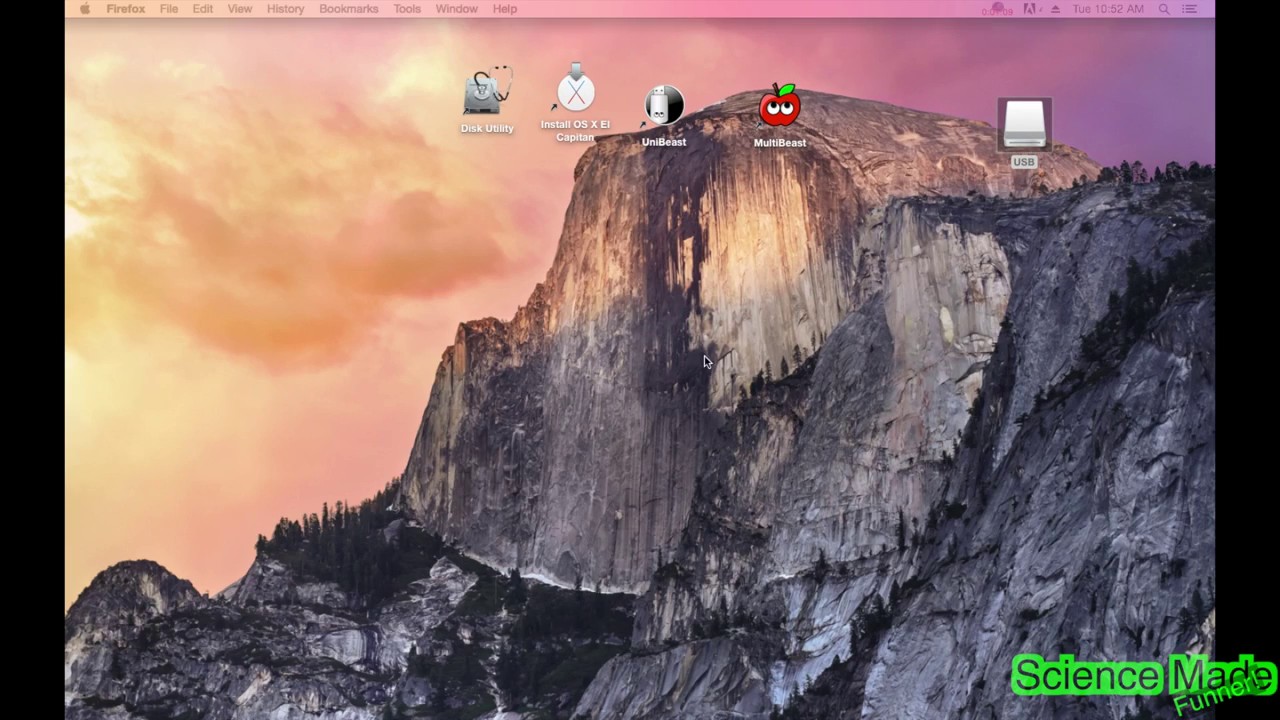
pyautogui.moveTo(474, 39); pyautogui.dragTo(884, 340)
pyautogui.click(811, 280)
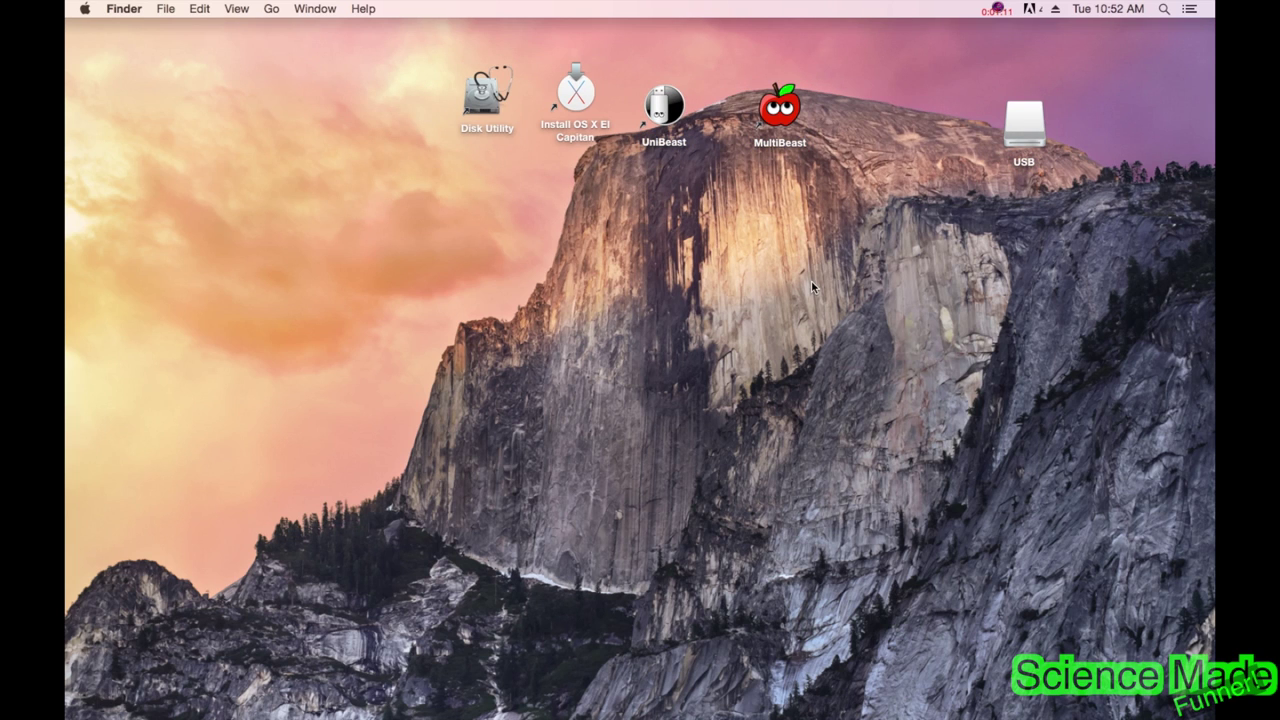
# View the OS X El Capitan entry in the App Store, close it, and return the installer shortcut beside UniBeast.
pyautogui.moveTo(569, 96); pyautogui.dragTo(904, 214)
pyautogui.moveTo(878, 114); pyautogui.dragTo(932, 325)
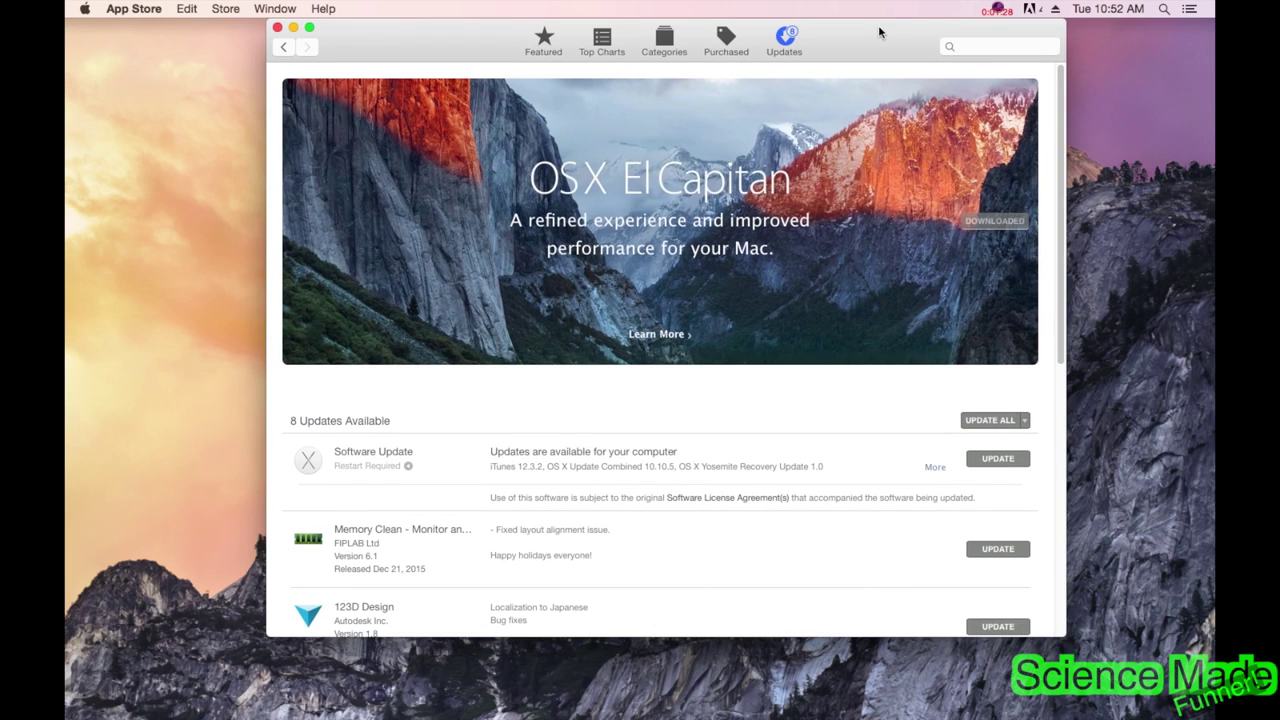
pyautogui.press('super+w')
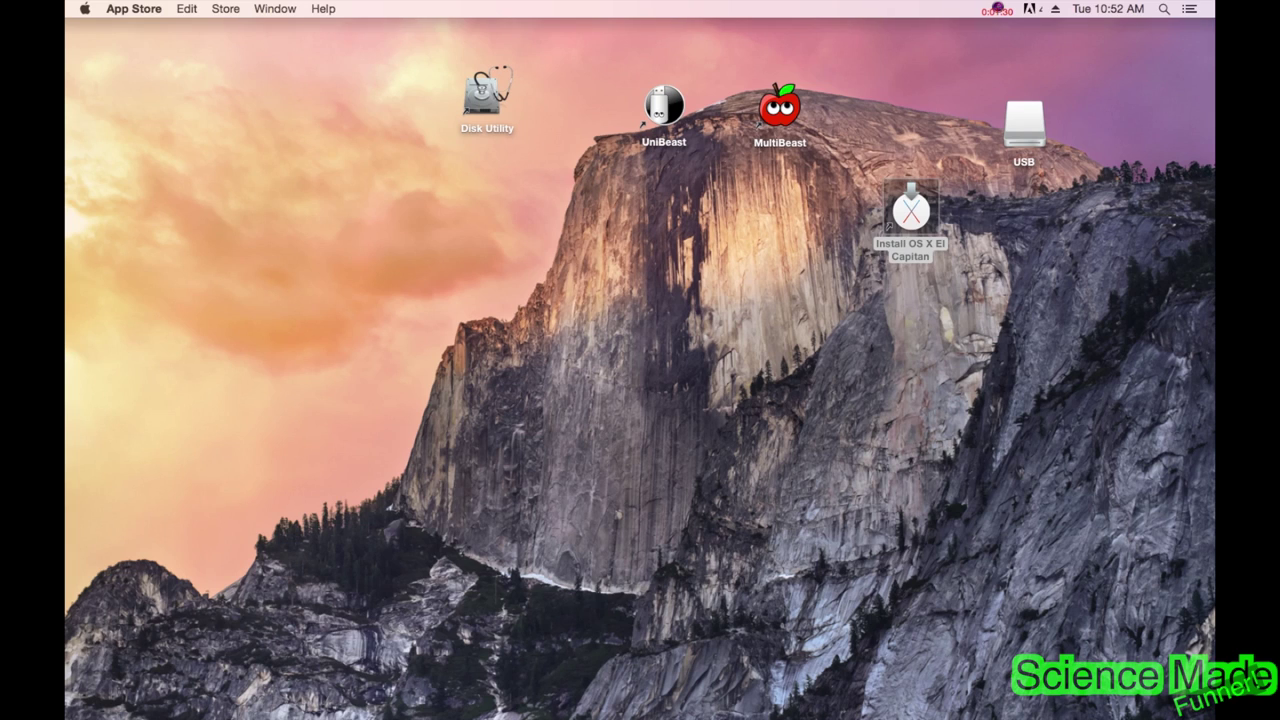
pyautogui.moveTo(917, 220); pyautogui.dragTo(585, 114)
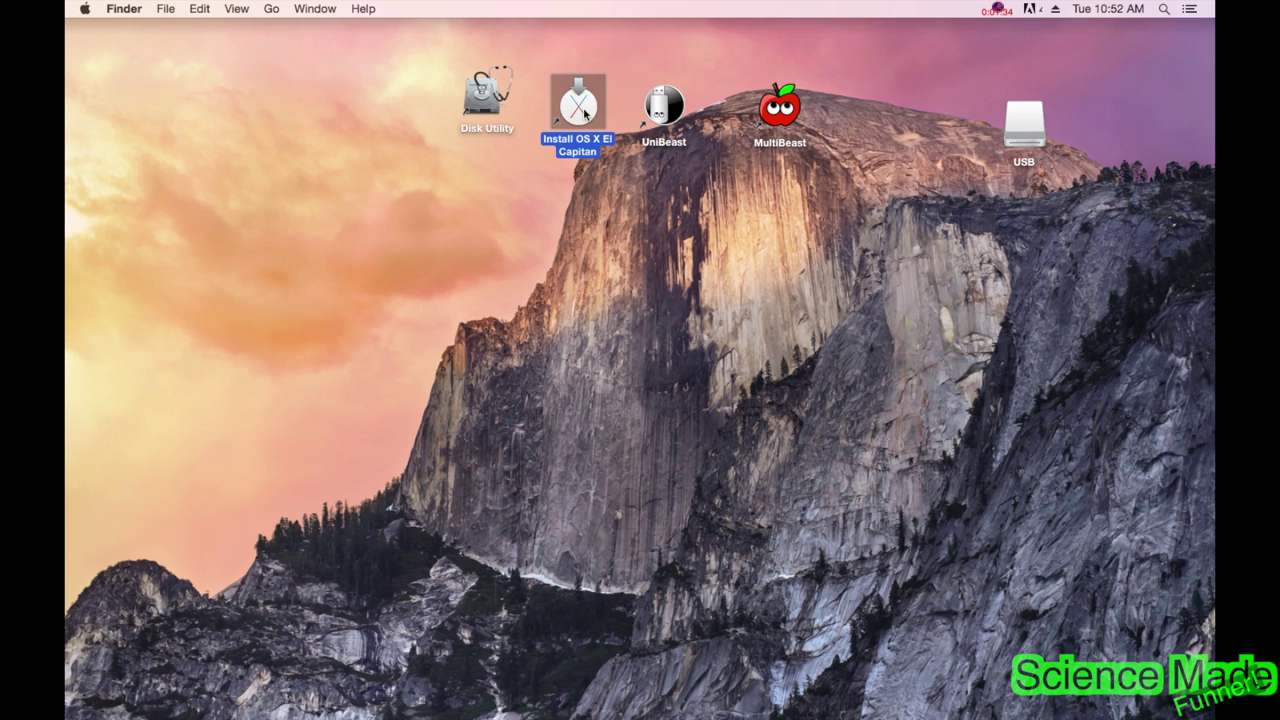
pyautogui.moveTo(588, 145); pyautogui.dragTo(592, 145)
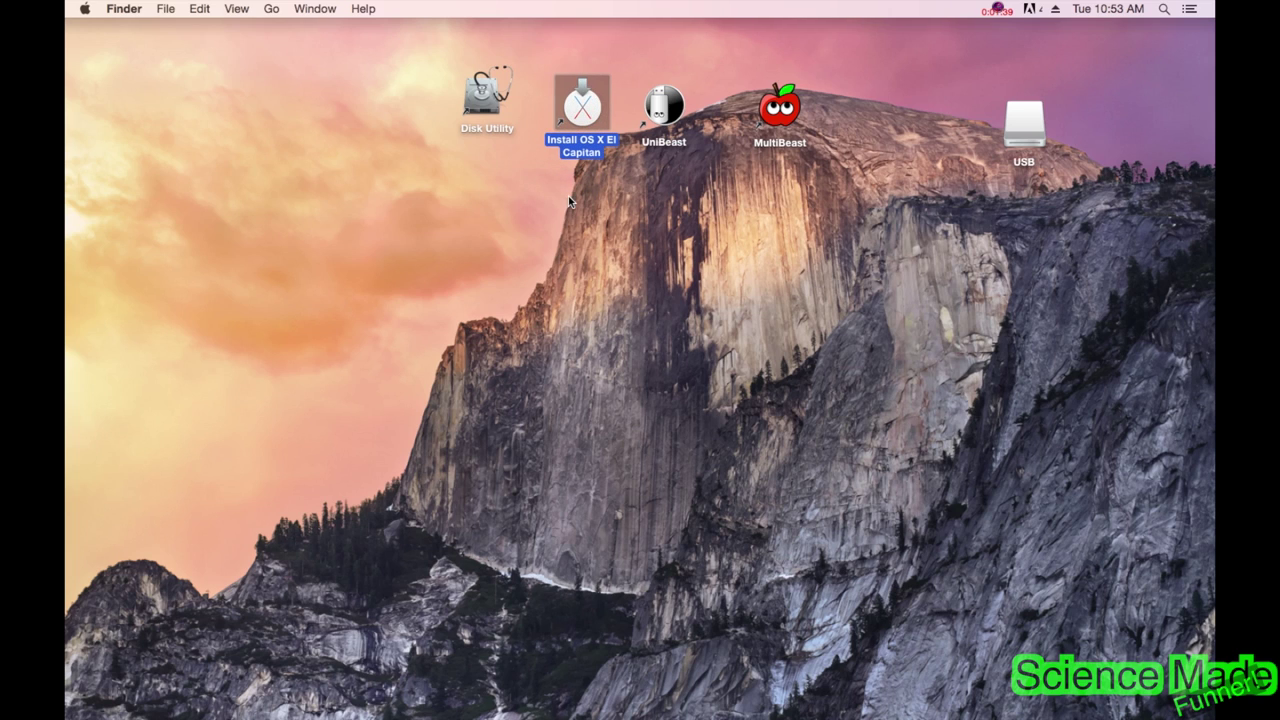
# Reposition the Disk Utility and UniBeast shortcuts on the desktop and select UniBeast together with MultiBeast.
pyautogui.moveTo(485, 105)
pyautogui.mouseDown()
pyautogui.moveTo(482, 195)
pyautogui.moveTo(477, 118)
pyautogui.mouseUp()
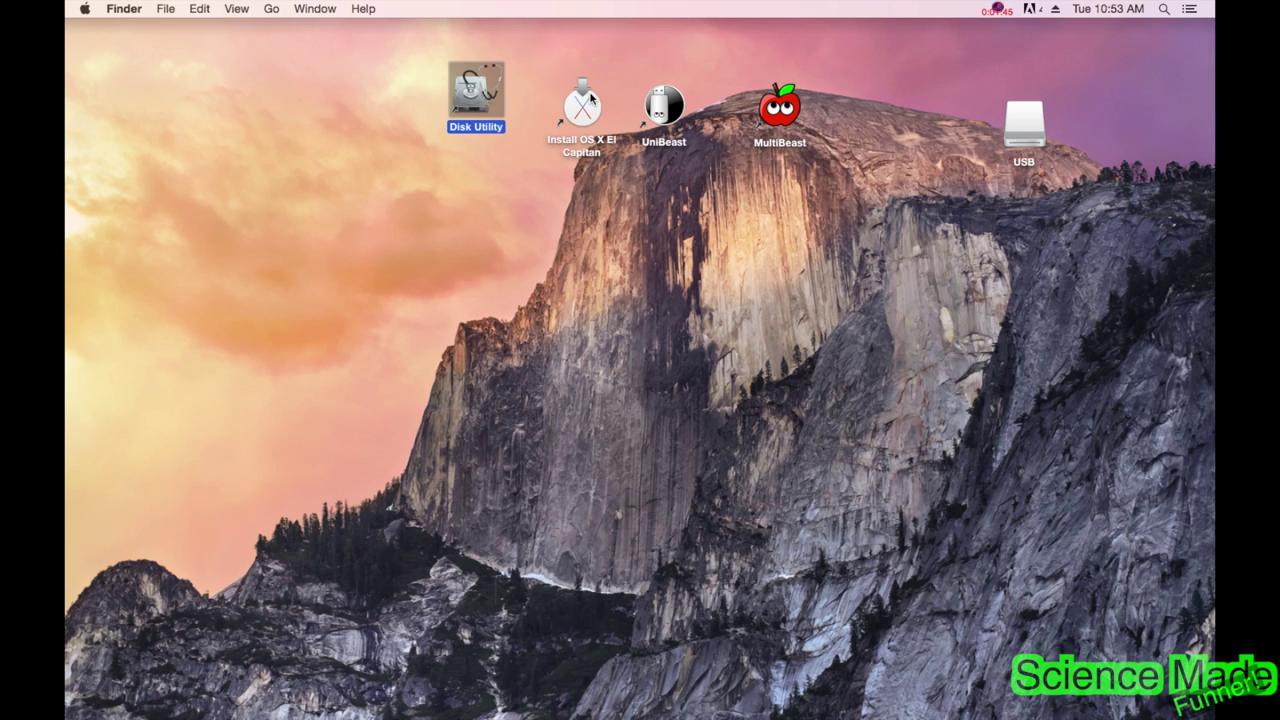
pyautogui.moveTo(660, 100); pyautogui.dragTo(691, 87)
pyautogui.click(780, 105)
pyautogui.click(657, 52)
pyautogui.moveTo(657, 52); pyautogui.dragTo(816, 180)
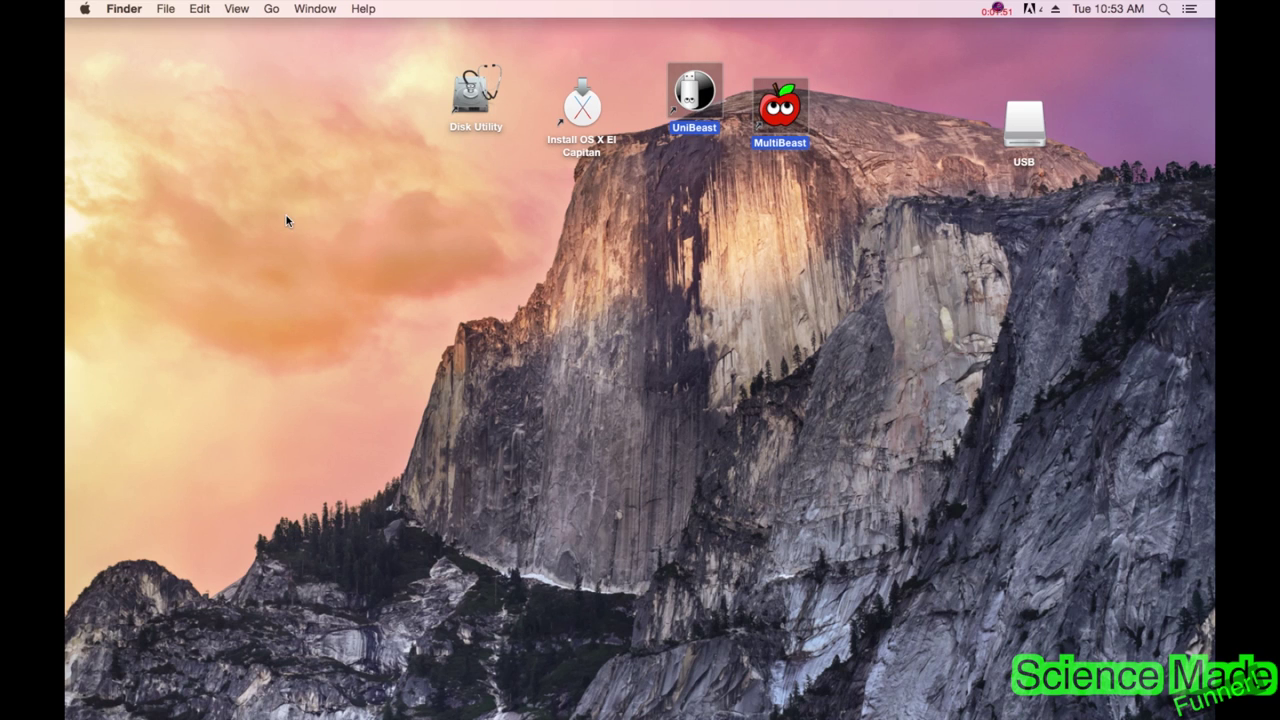
# Examine the tonymacx86 downloads list in Firefox for the UniBeast and MultiBeast files and return to the desktop.
pyautogui.press('super+Tab')
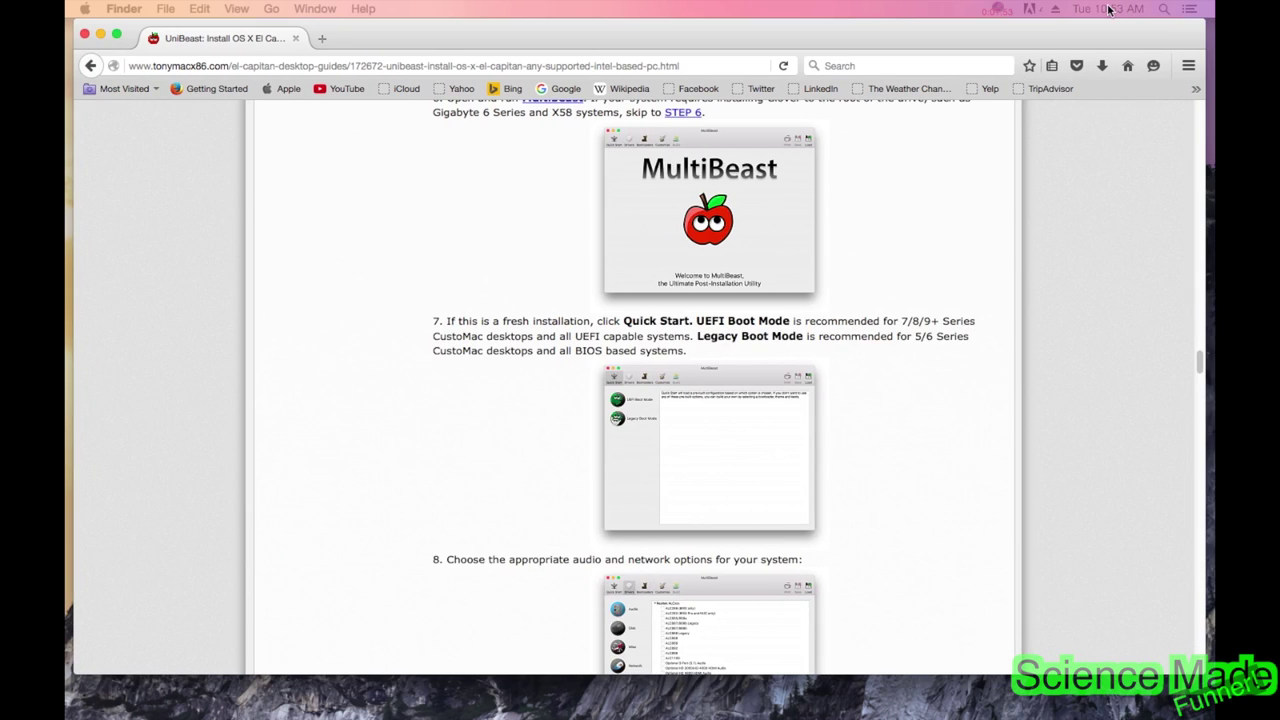
pyautogui.scroll(8, 738, 330)
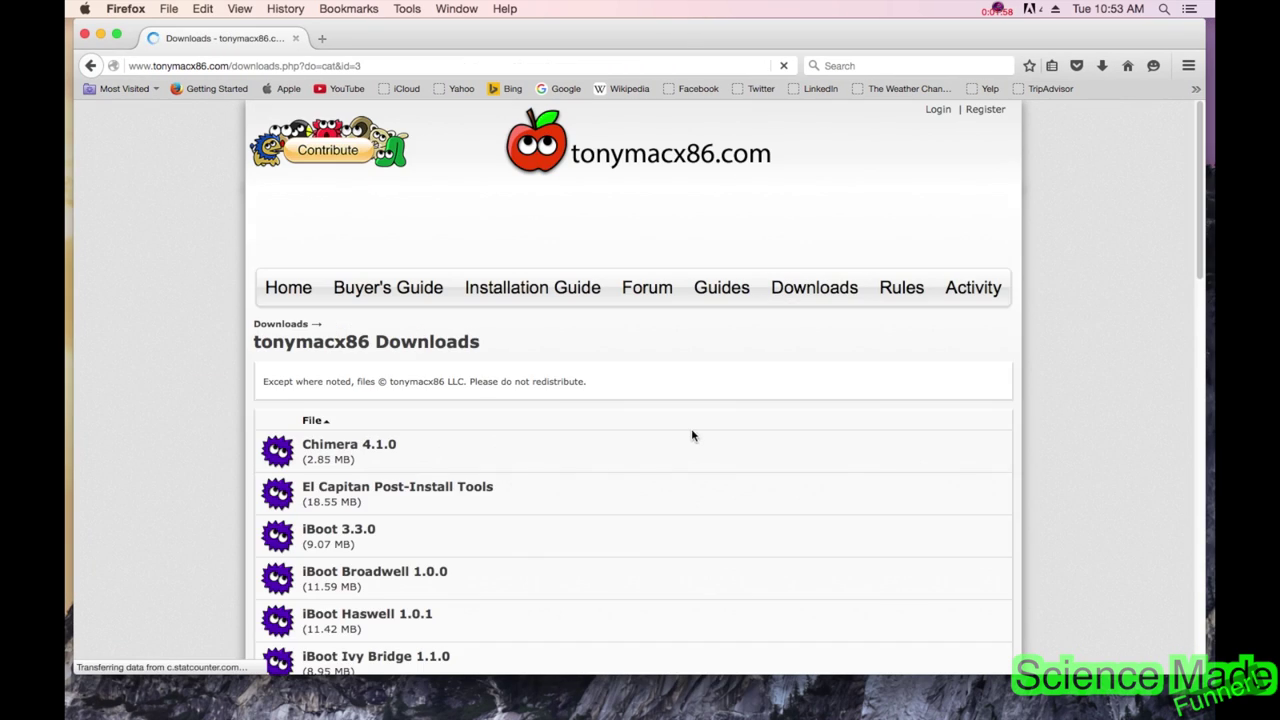
pyautogui.scroll(-10, 474, 423)
pyautogui.scroll(-4, 437, 390)
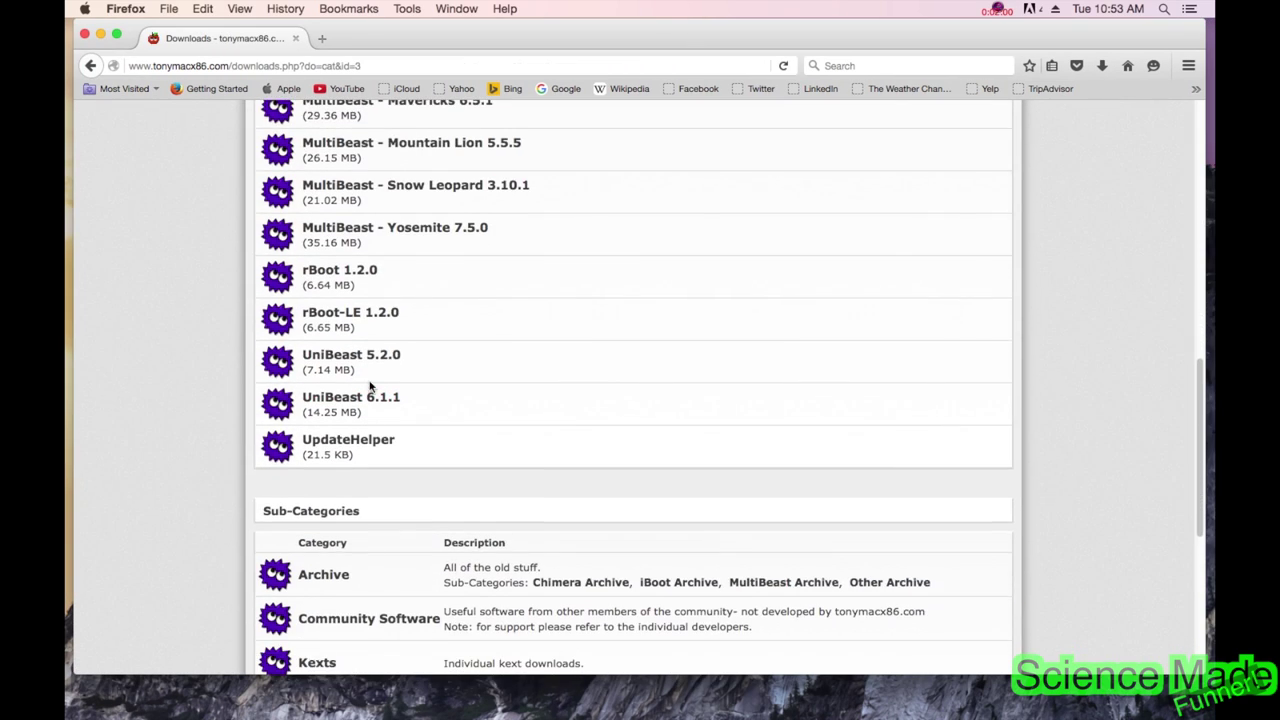
pyautogui.scroll(7, 362, 390)
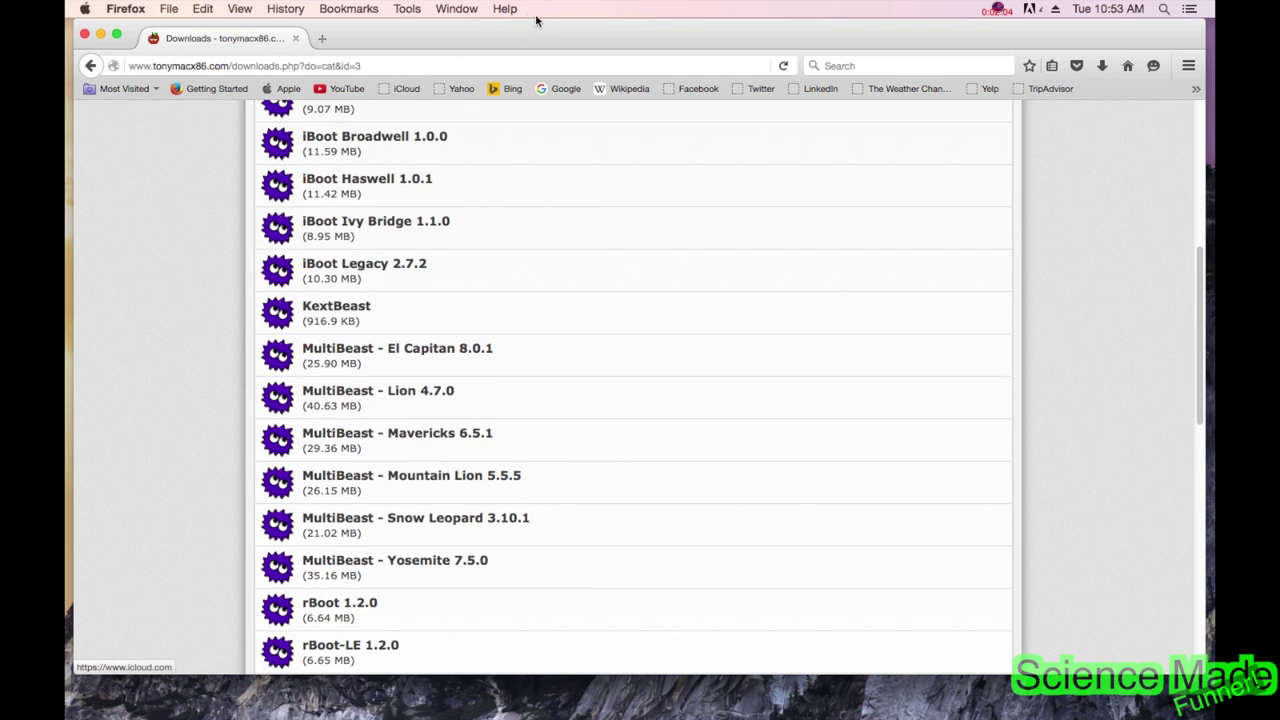
pyautogui.moveTo(543, 30); pyautogui.dragTo(491, 30)
pyautogui.scroll(-5, 487, 185)
pyautogui.scroll(15, 452, 175)
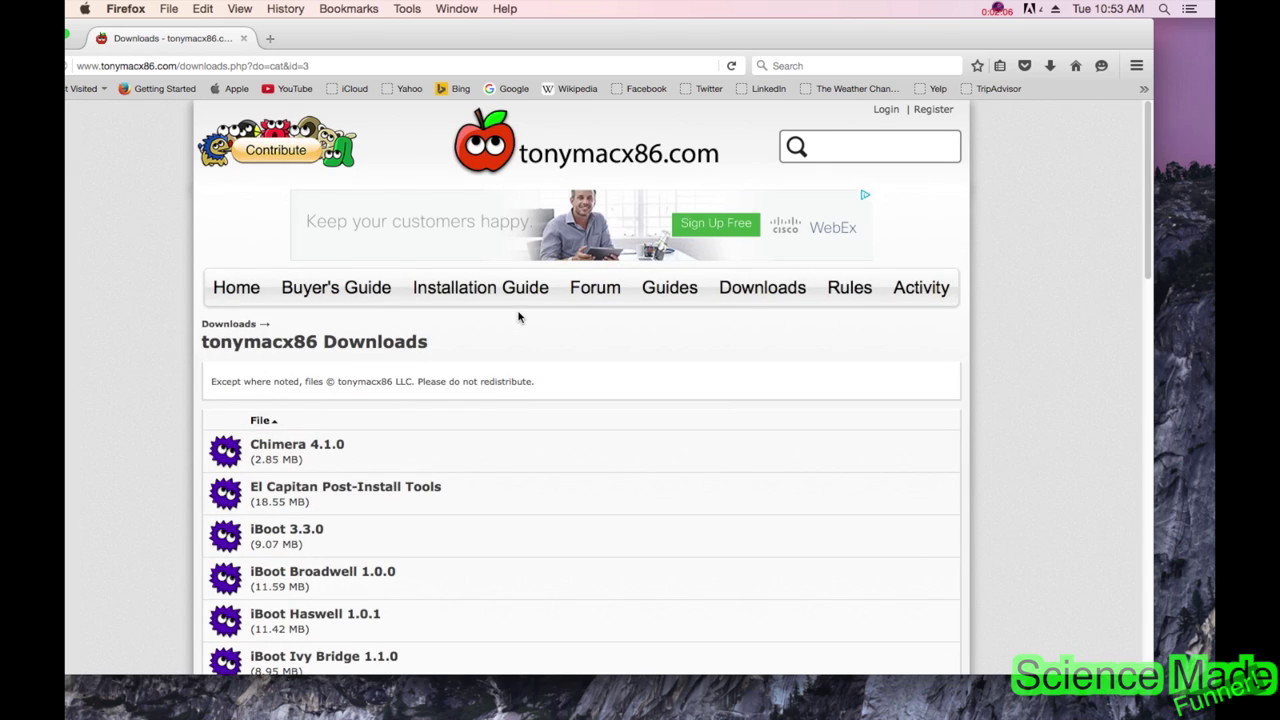
pyautogui.press('F11')
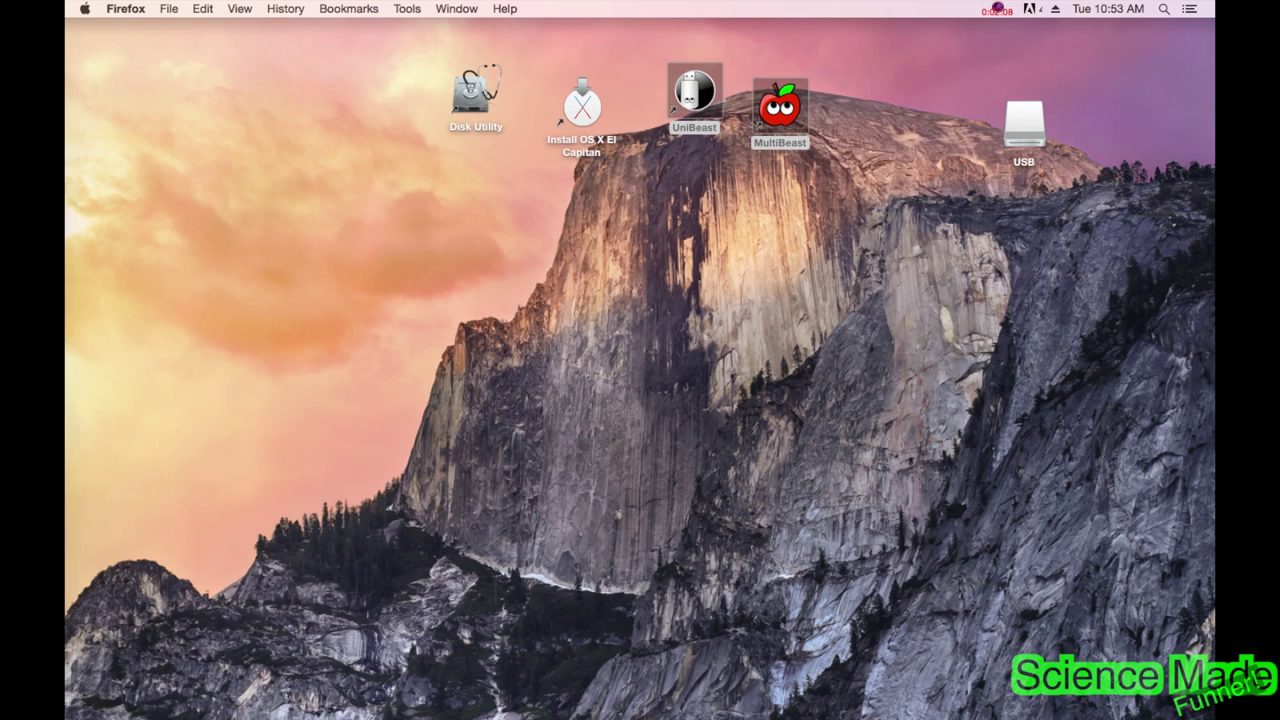
pyautogui.click(716, 172)
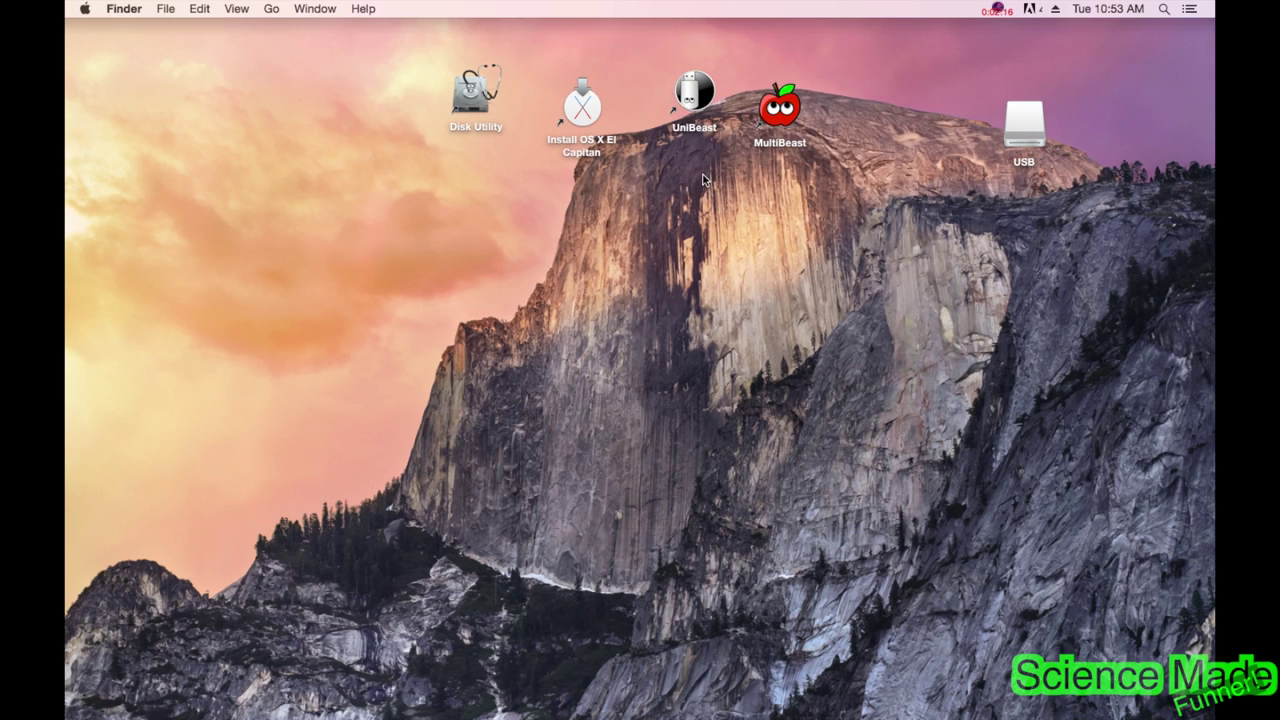
# Launch Disk Utility from the Utilities folder in Applications and place its window over the middle of the desktop.
pyautogui.moveTo(468, 92); pyautogui.dragTo(664, 225)
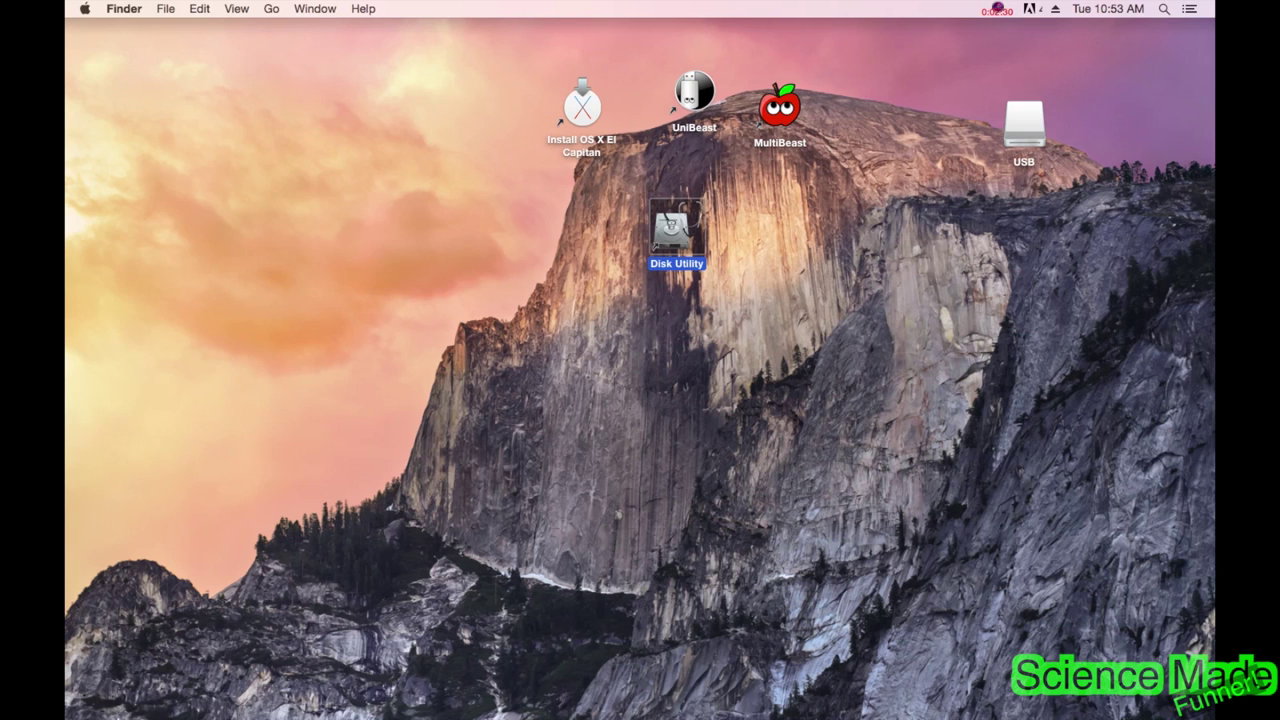
pyautogui.click(97, 700)
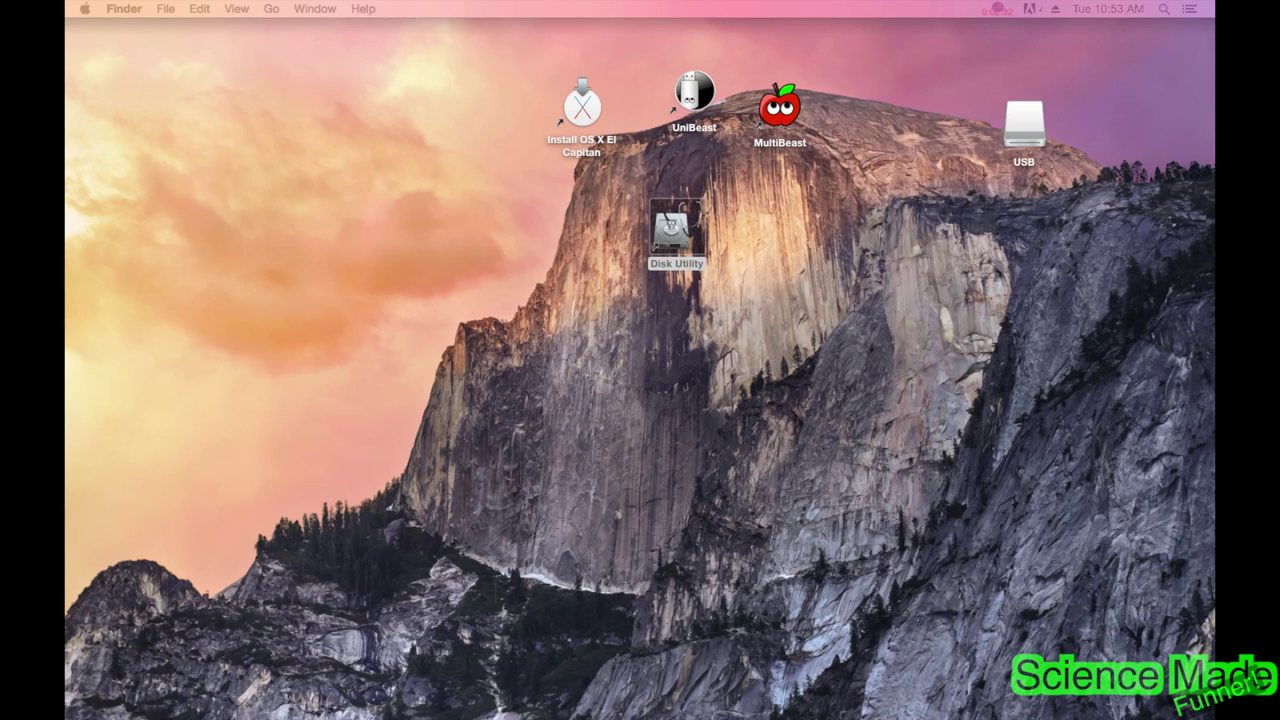
pyautogui.click(414, 300)
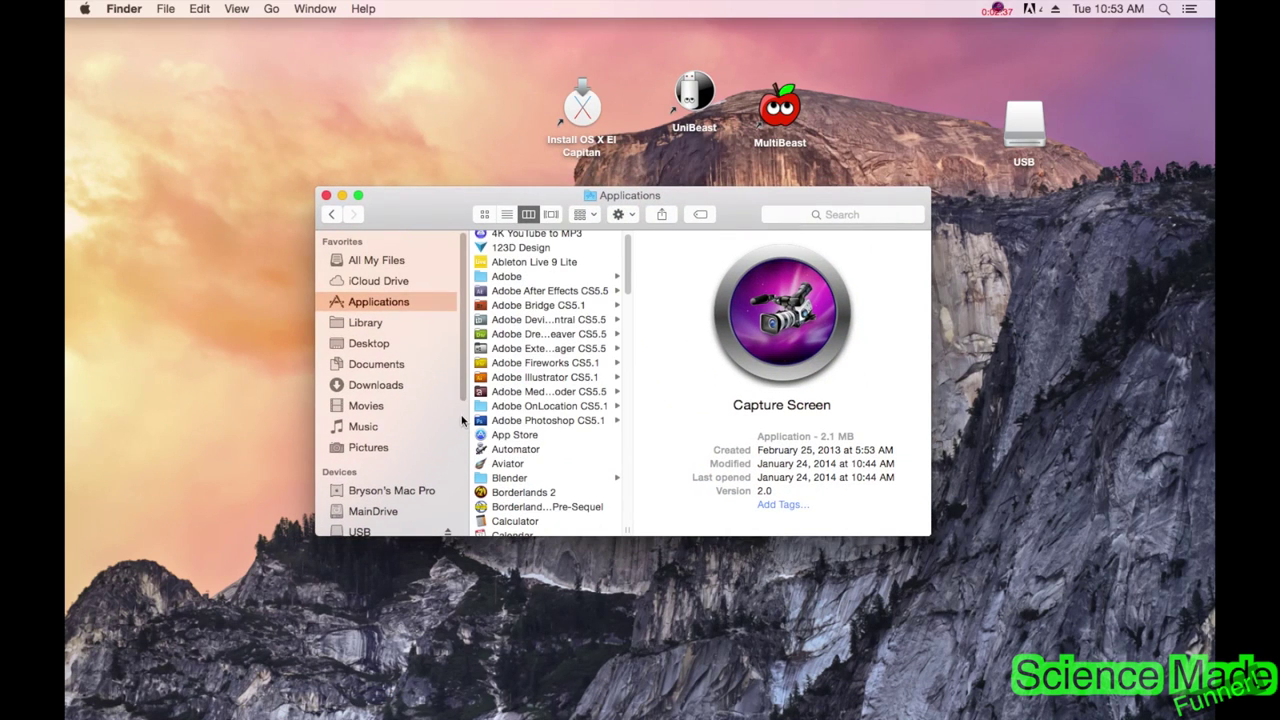
pyautogui.scroll(-15, 550, 358)
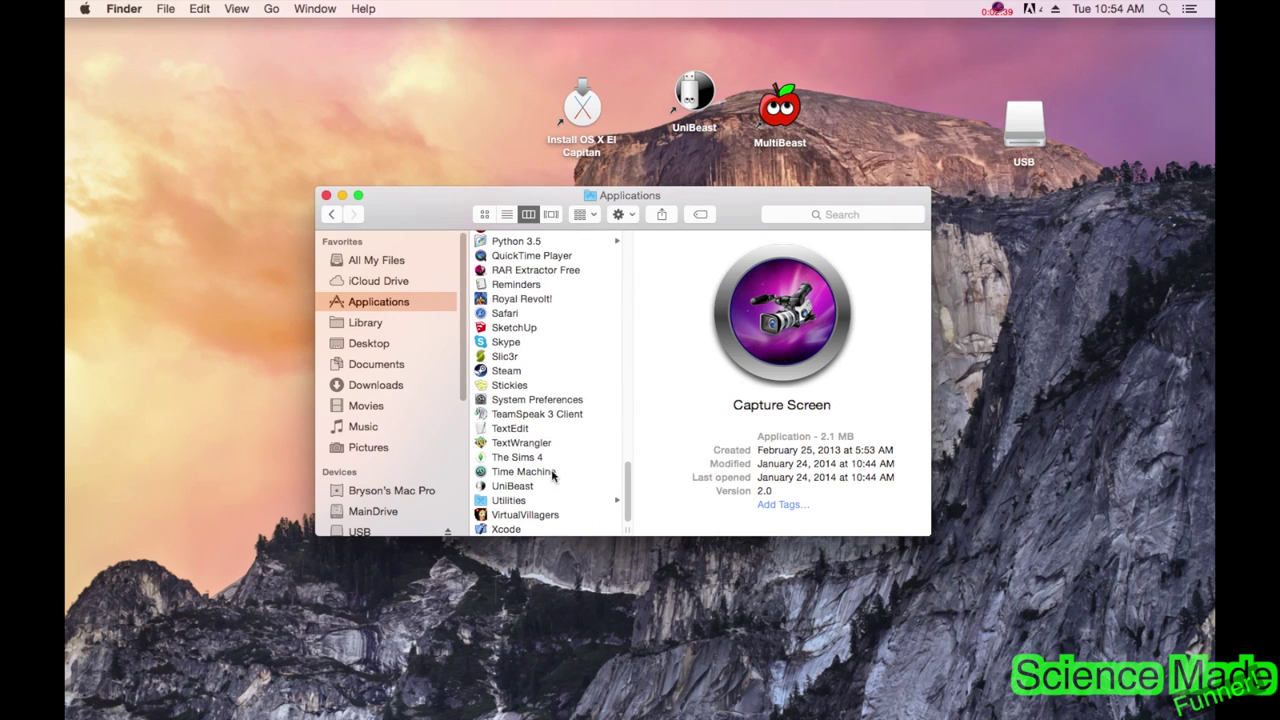
pyautogui.click(538, 500)
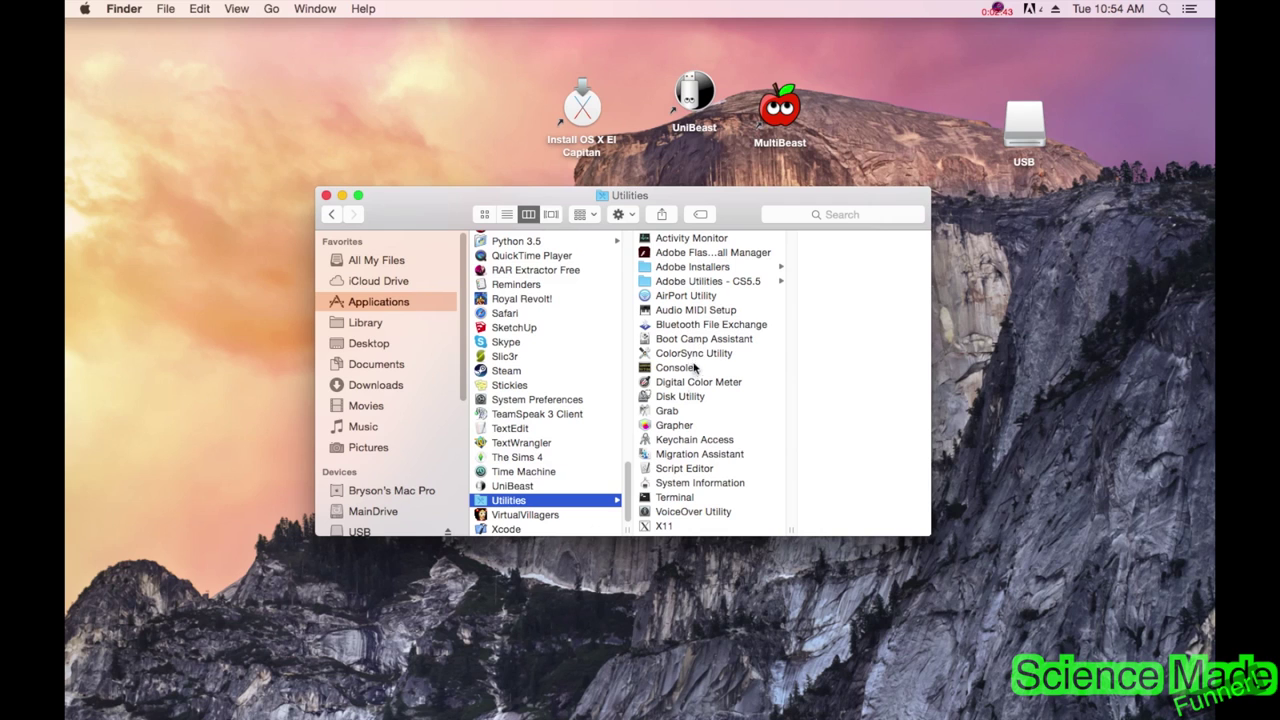
pyautogui.click(674, 397)
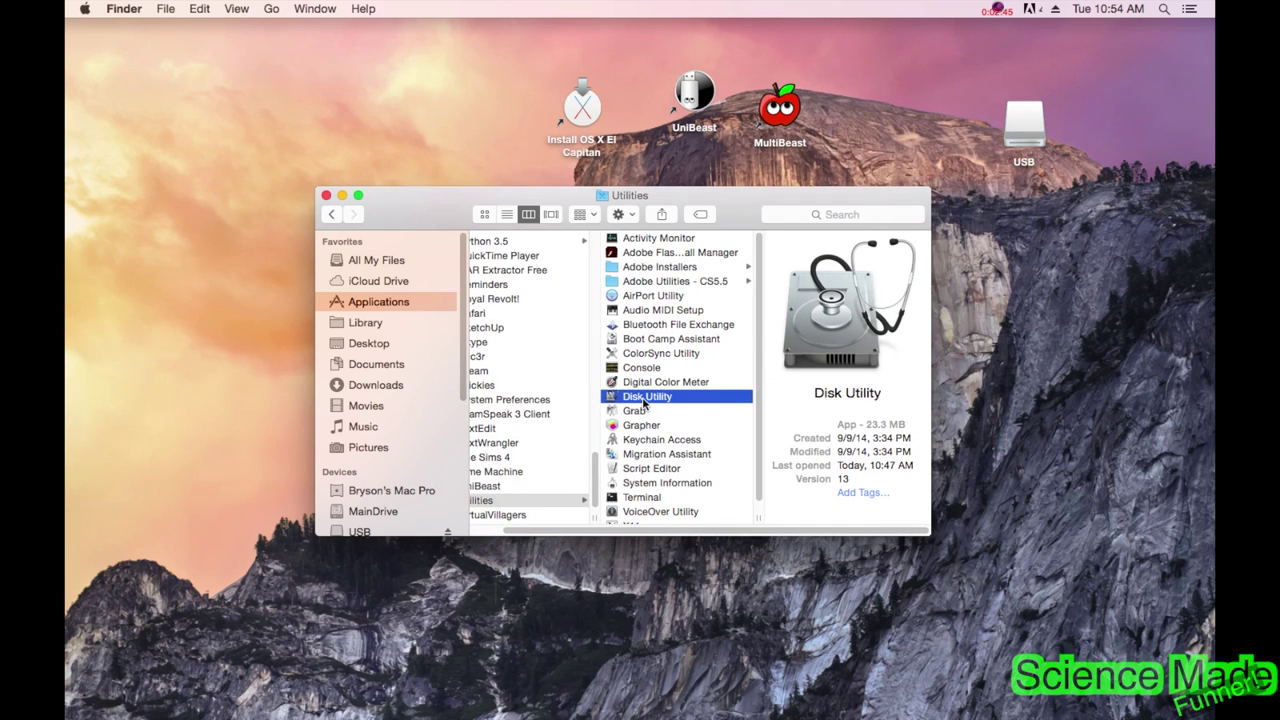
pyautogui.doubleClick(651, 396)
pyautogui.moveTo(364, 112); pyautogui.dragTo(494, 108)
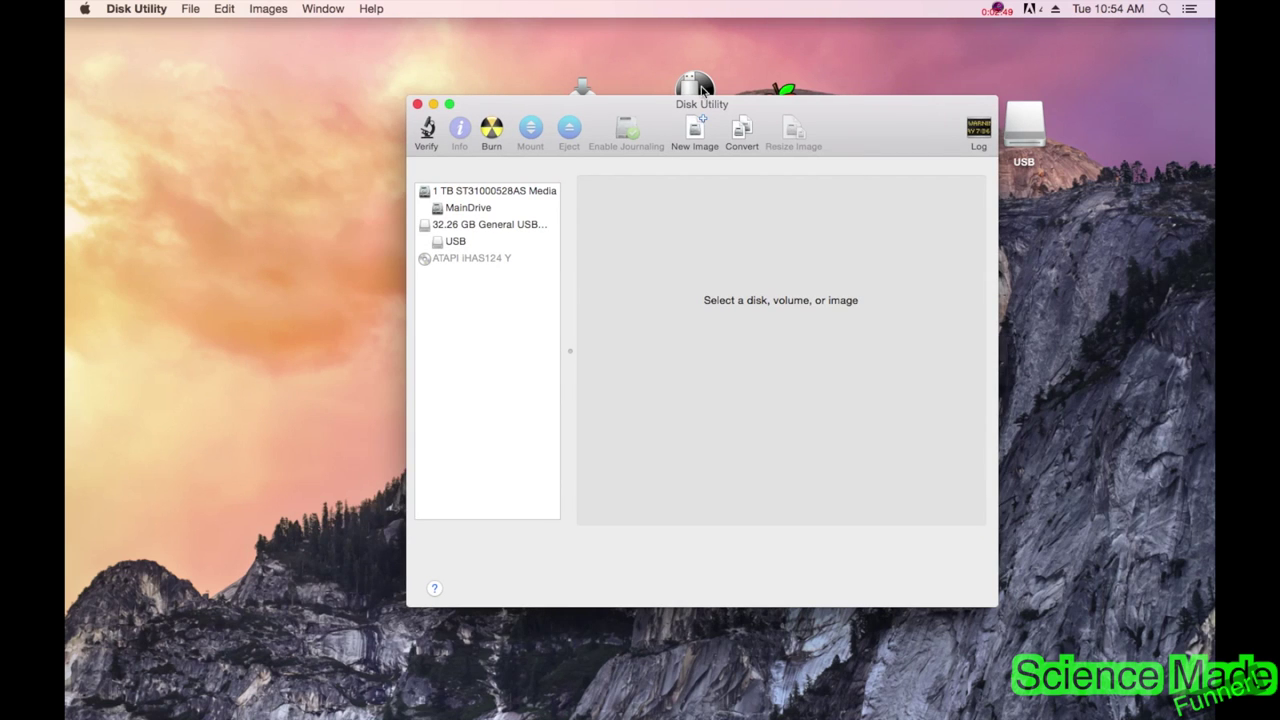
pyautogui.moveTo(843, 123); pyautogui.dragTo(751, 143)
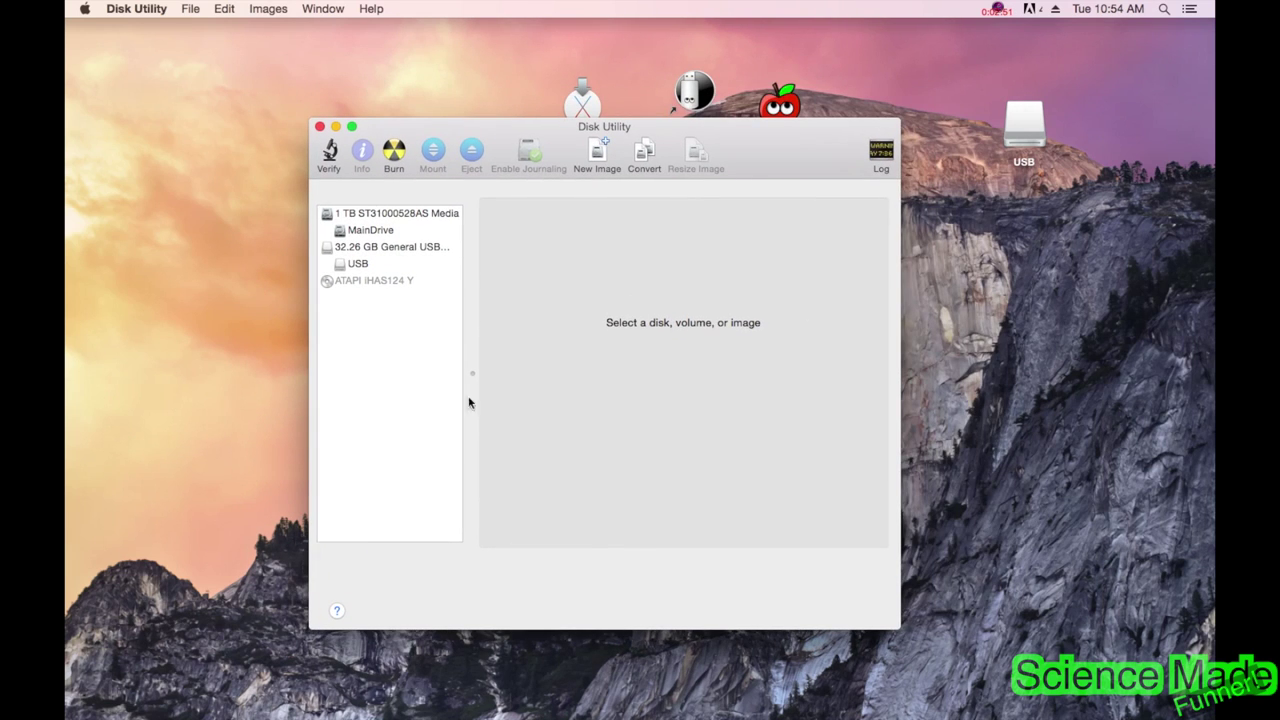
pyautogui.moveTo(839, 152)
pyautogui.mouseDown()
pyautogui.moveTo(815, 202)
pyautogui.moveTo(835, 158)
pyautogui.mouseUp()
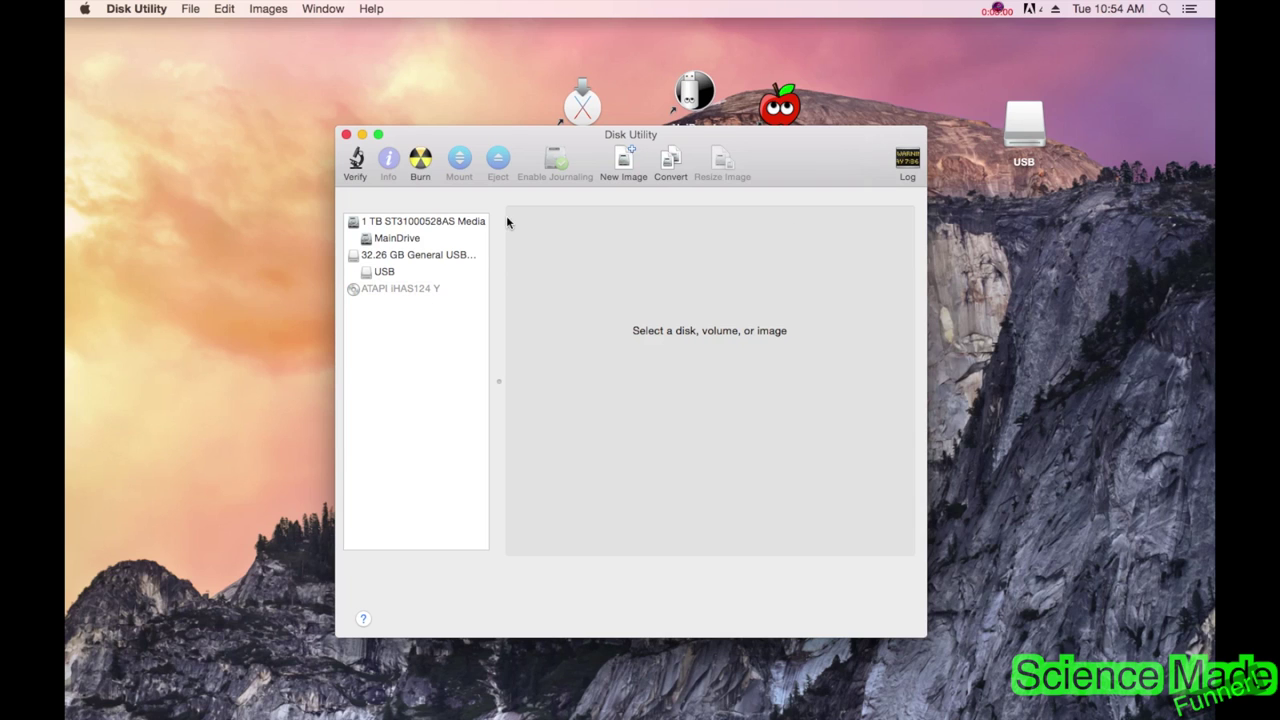
# Try a 1 Partition layout on the 32.26 GB General USB flash disk.
pyautogui.click(465, 256)
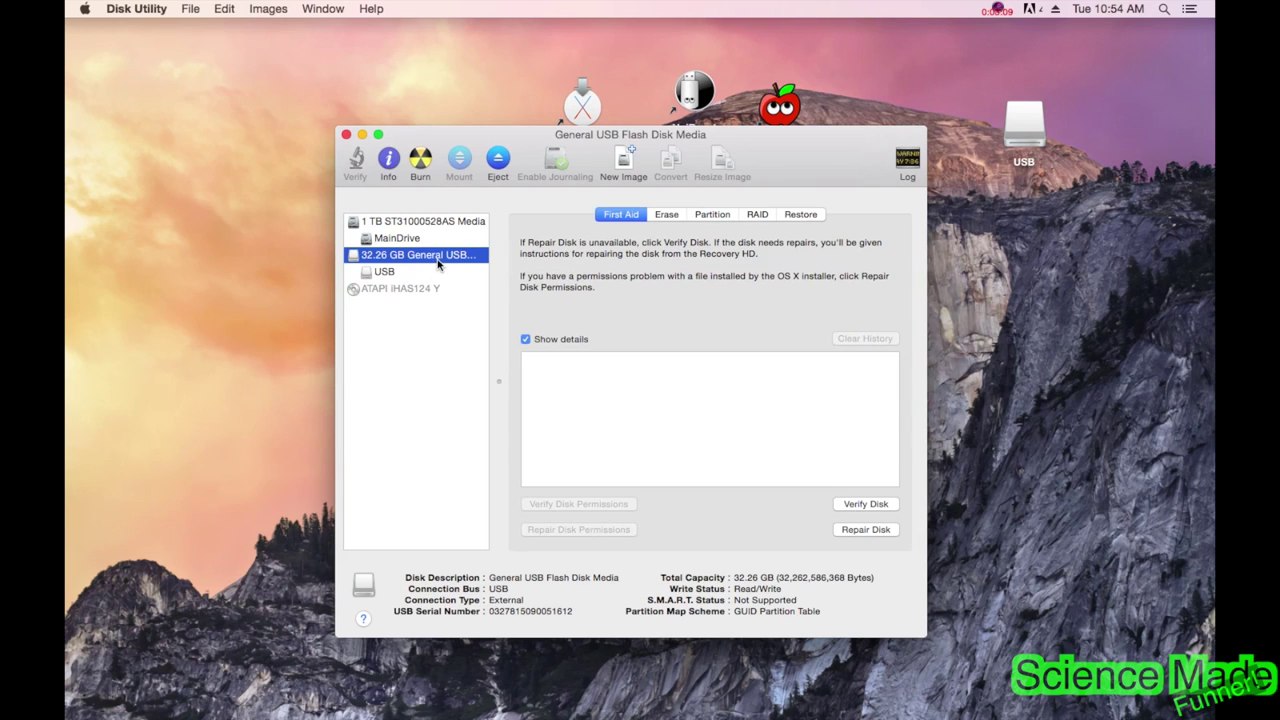
pyautogui.click(730, 213)
pyautogui.click(626, 265)
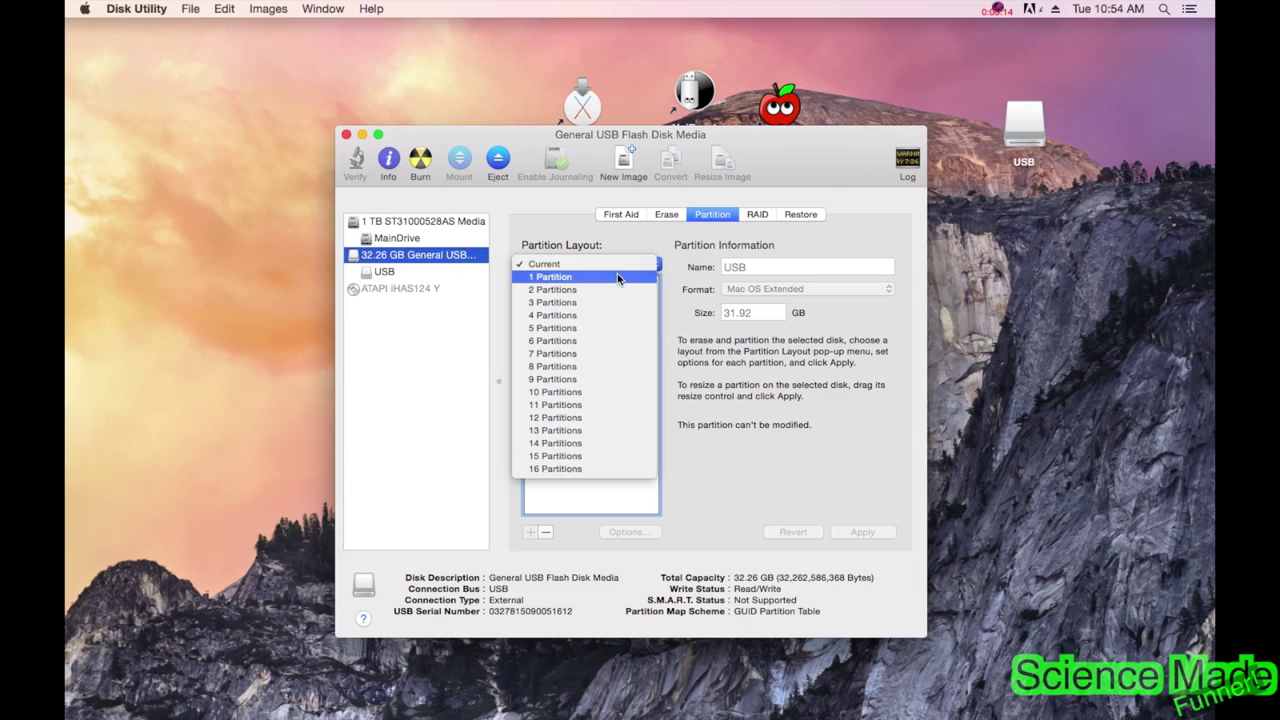
pyautogui.click(617, 277)
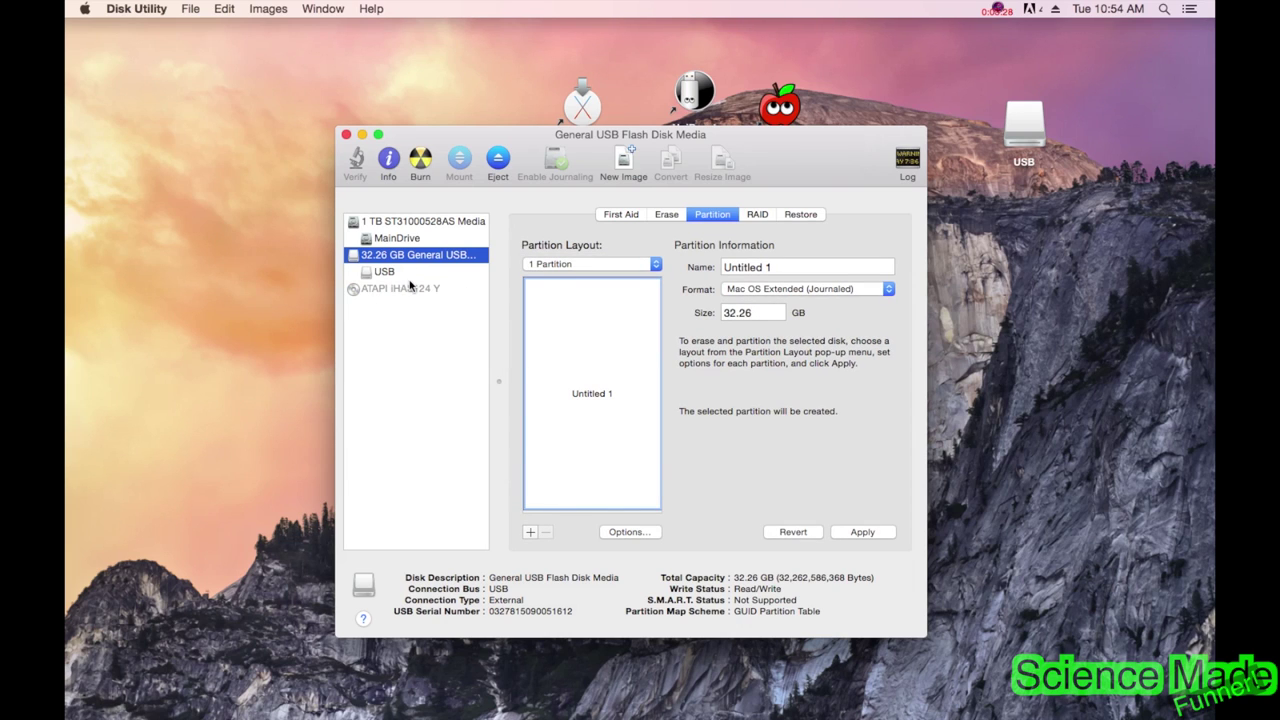
pyautogui.moveTo(815, 155); pyautogui.dragTo(812, 89)
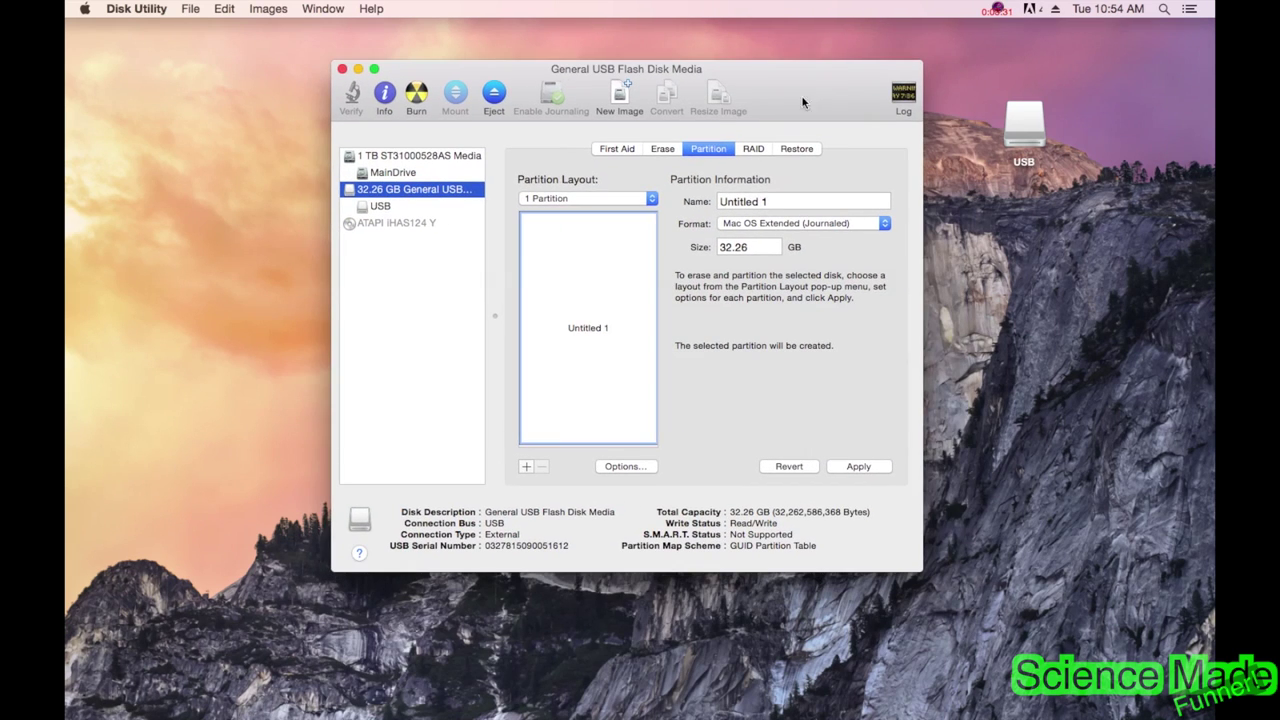
pyautogui.click(384, 206)
pyautogui.click(415, 189)
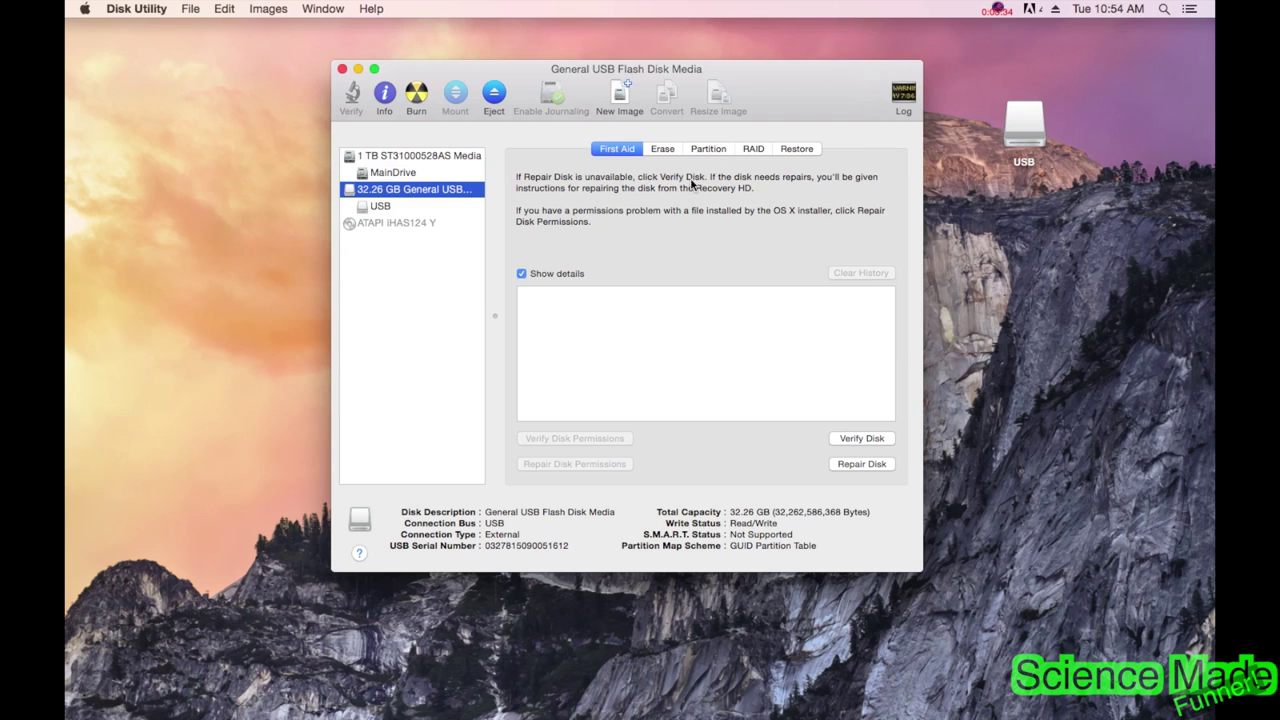
pyautogui.click(716, 152)
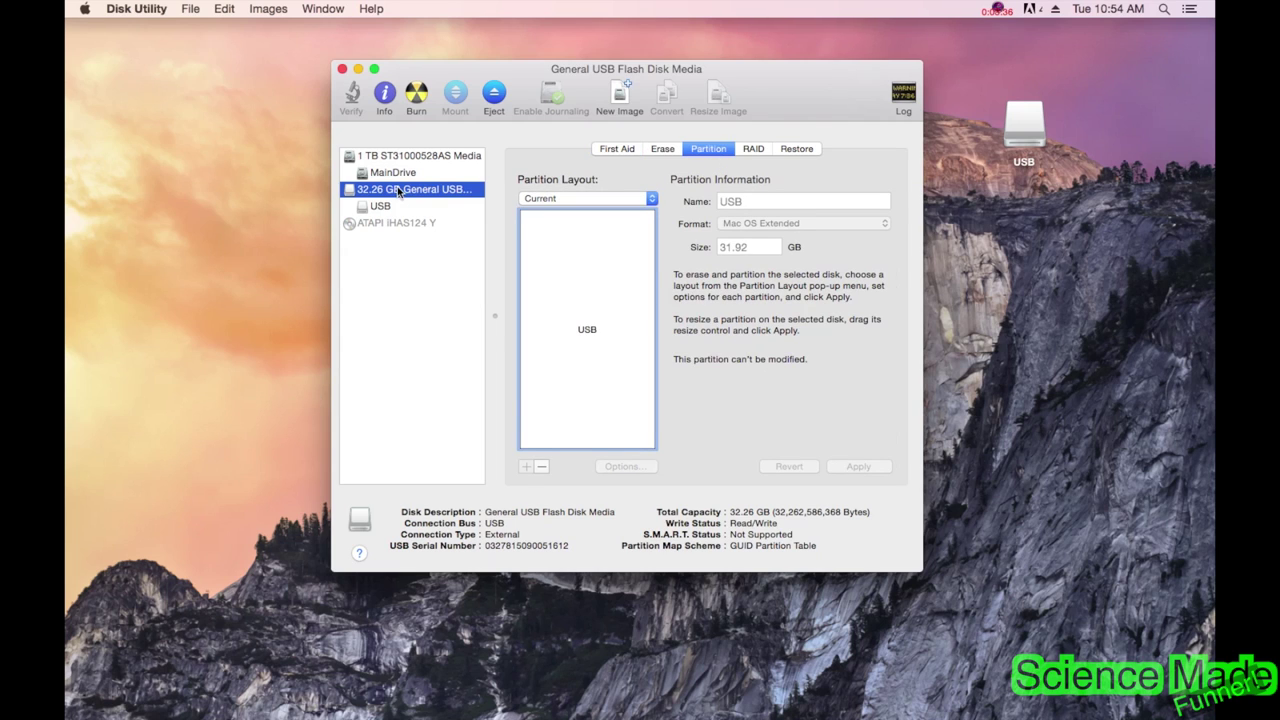
pyautogui.click(384, 208)
# Set the 32.26 GB General USB flash disk to a 1 Partition layout and name the partition USB.
pyautogui.click(396, 191)
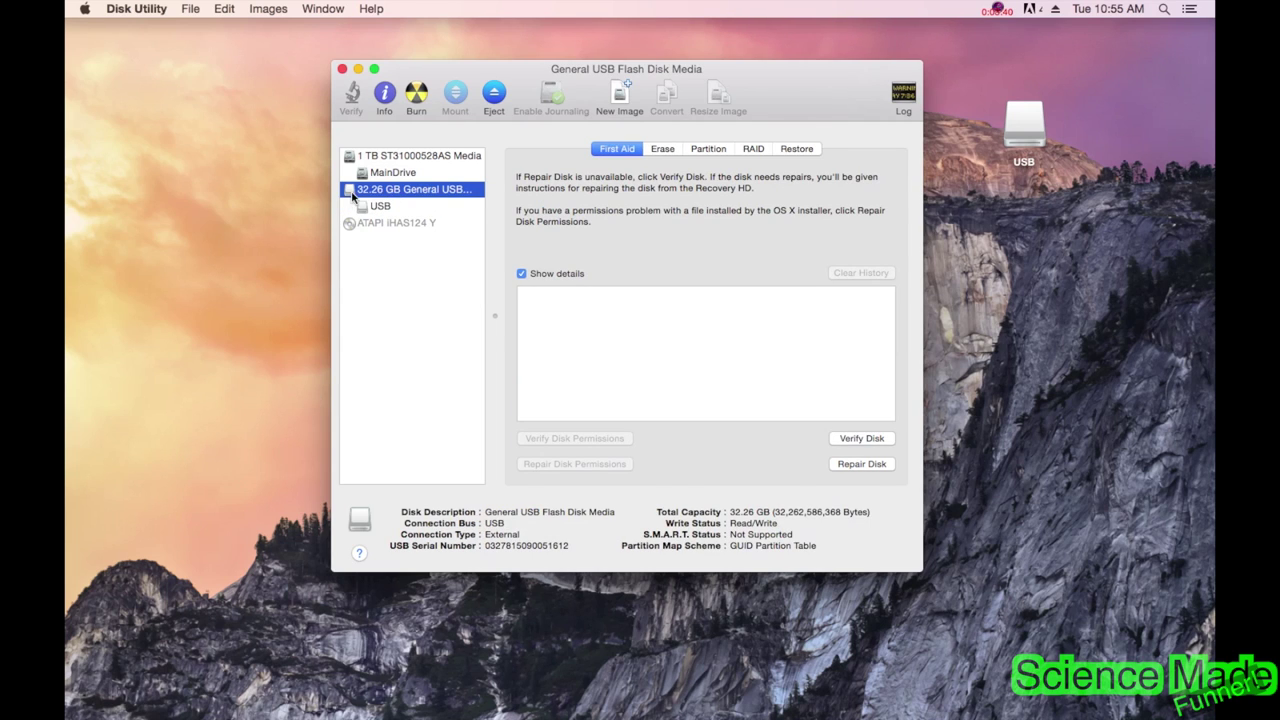
pyautogui.click(713, 152)
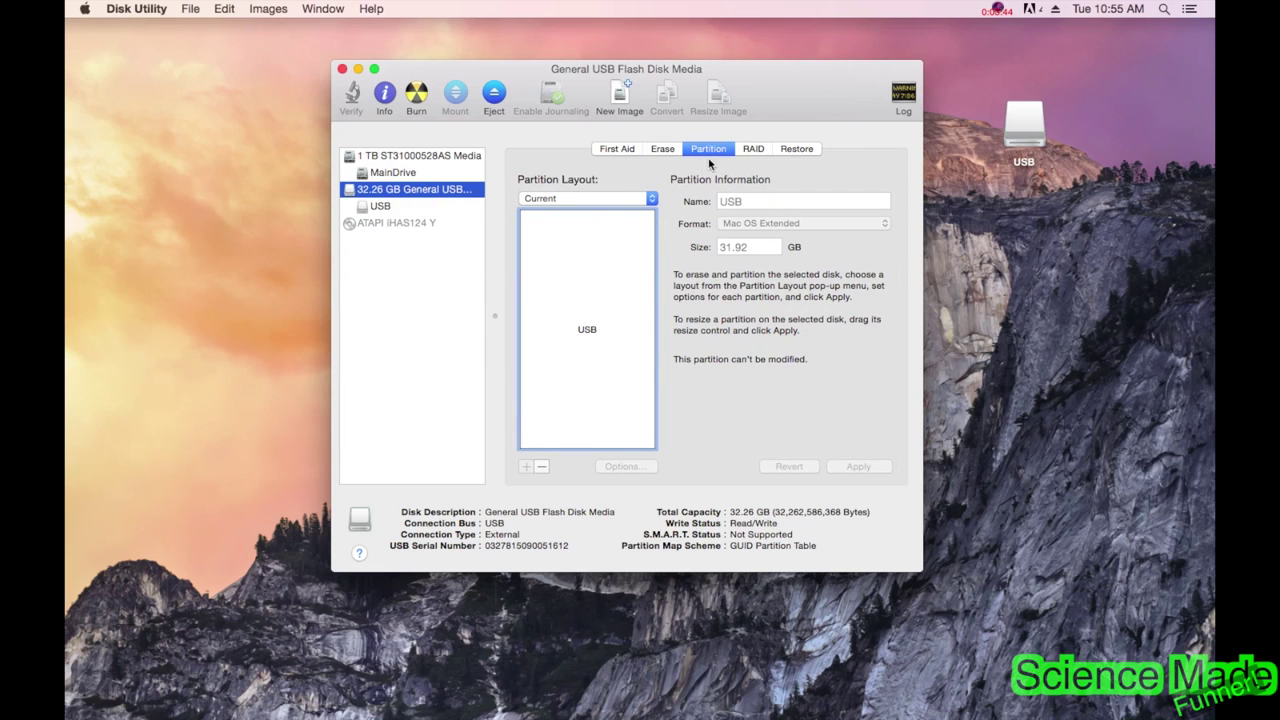
pyautogui.click(586, 200)
pyautogui.click(589, 212)
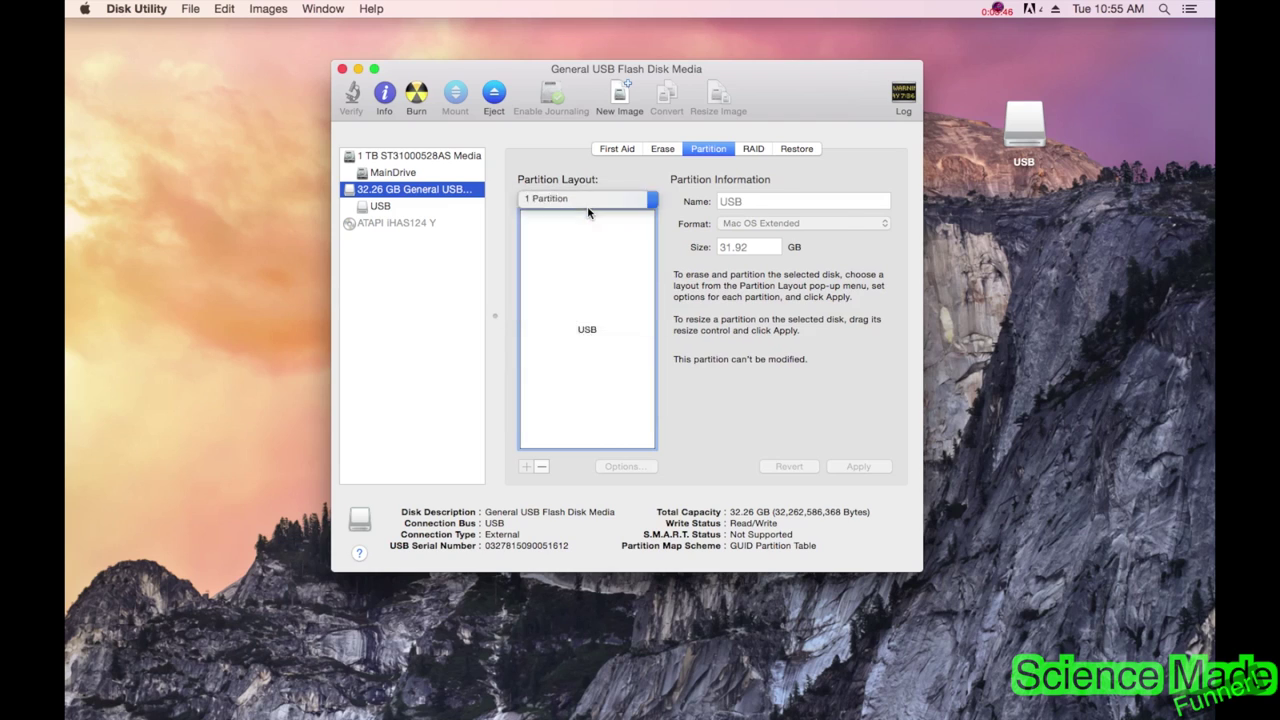
pyautogui.click(757, 206)
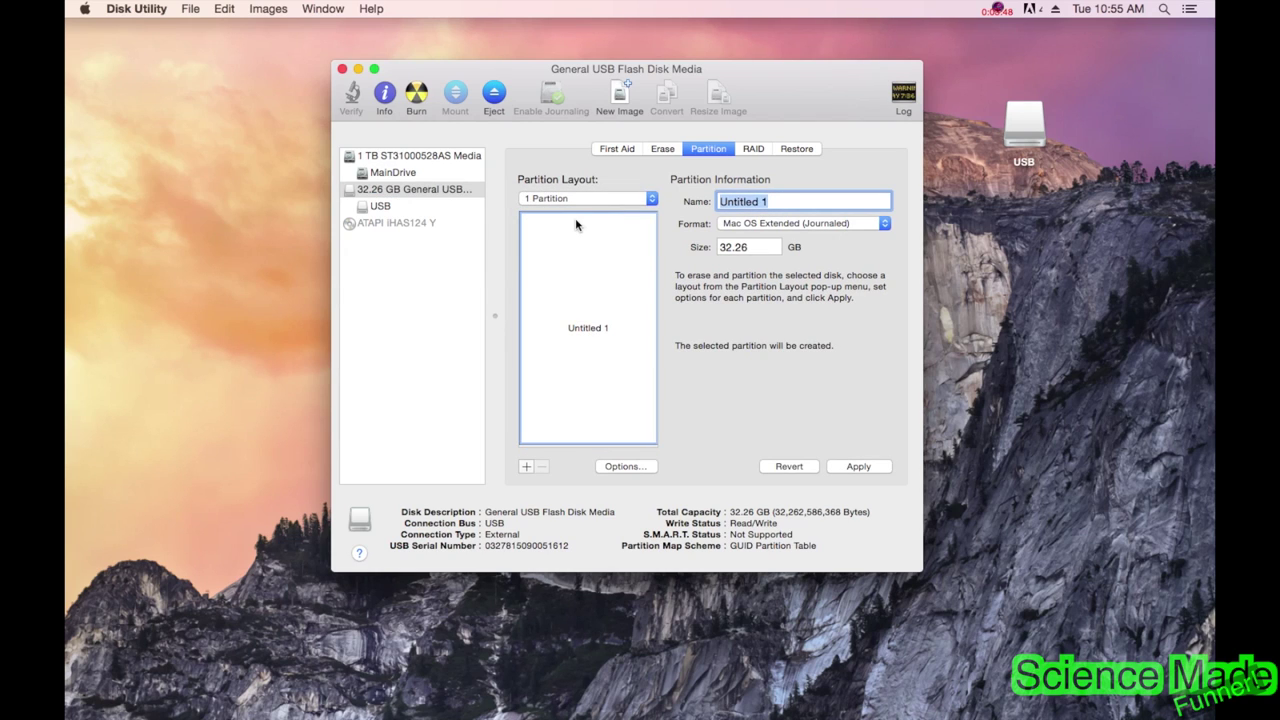
pyautogui.press('BackSpace')
pyautogui.write('USB')
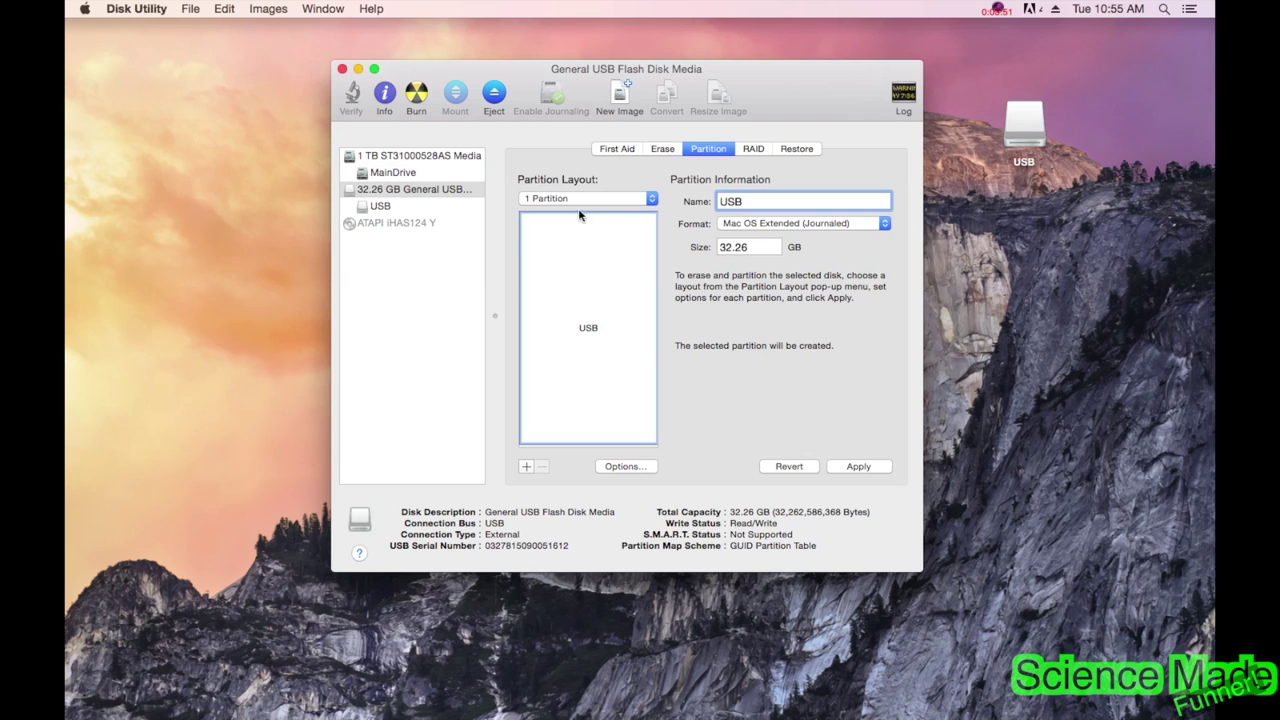
# Set the USB partition's format to Mac OS Extended (Journaled) and the disk's partition scheme to GUID Partition Table.
pyautogui.click(767, 224)
pyautogui.click(789, 224)
pyautogui.click(616, 468)
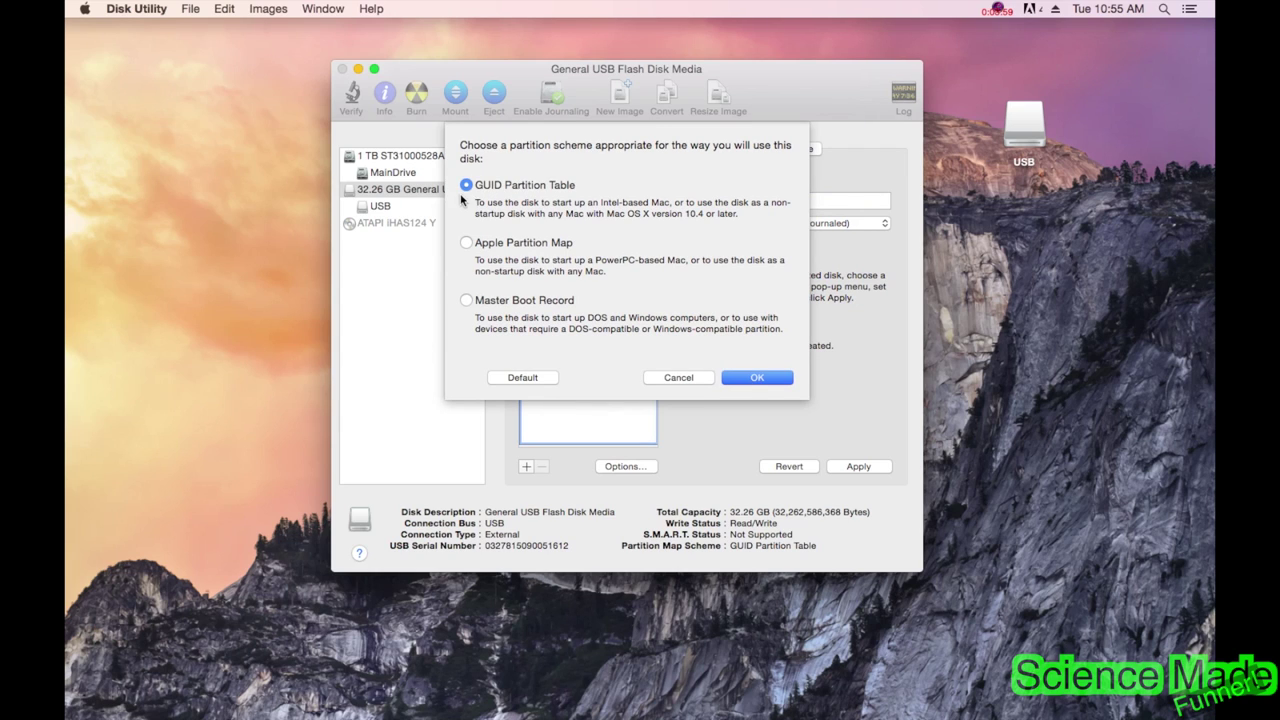
pyautogui.click(757, 379)
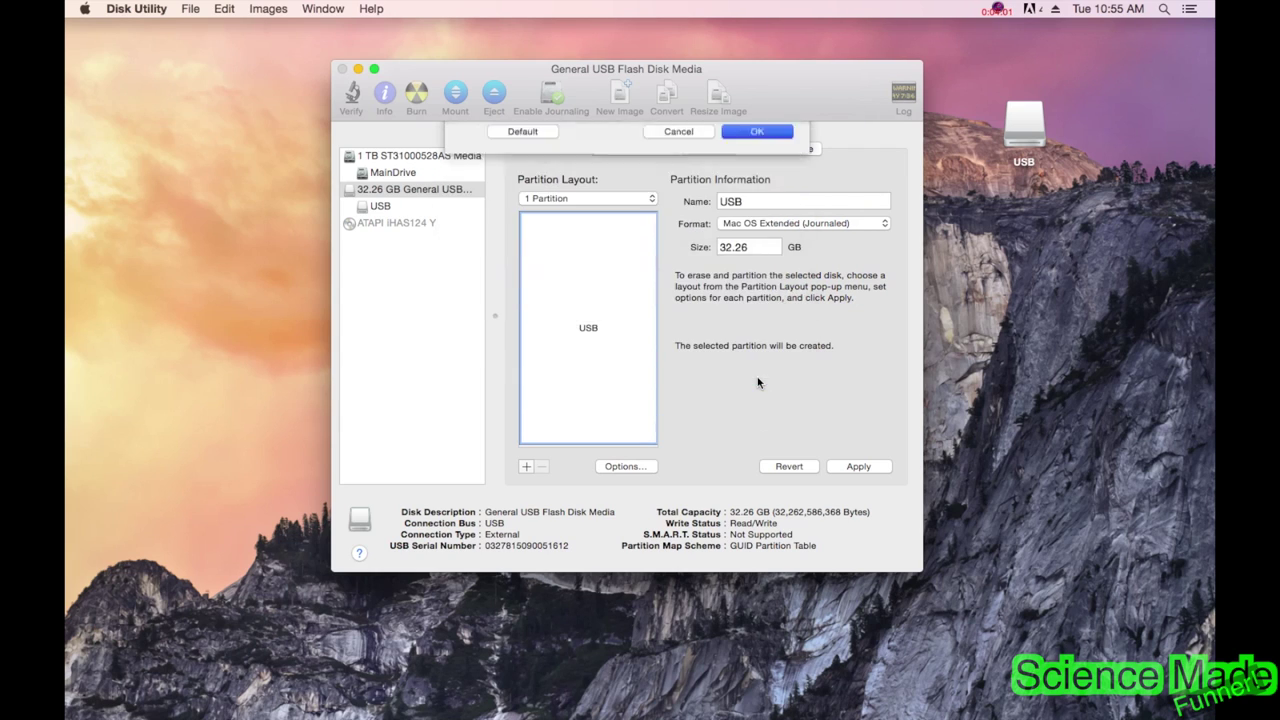
# Apply the new partition layout to the General USB flash disk, confirm the erasure and close Disk Utility.
pyautogui.click(858, 467)
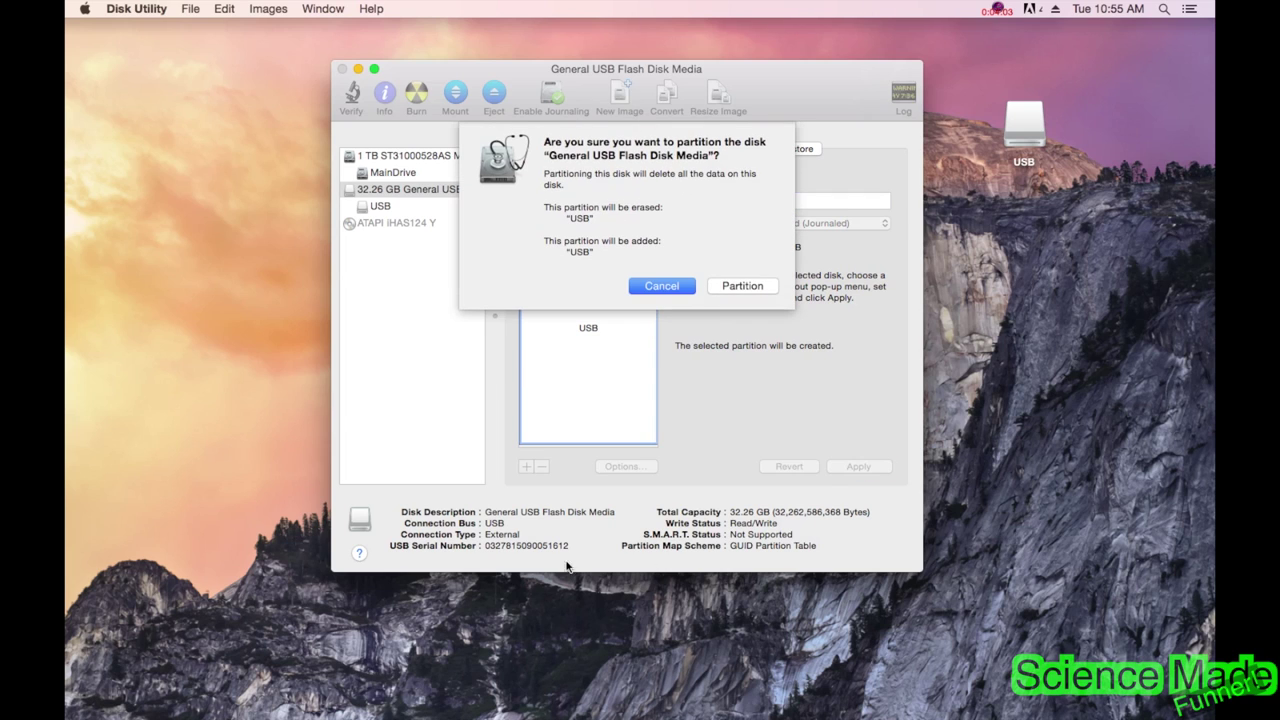
pyautogui.click(743, 290)
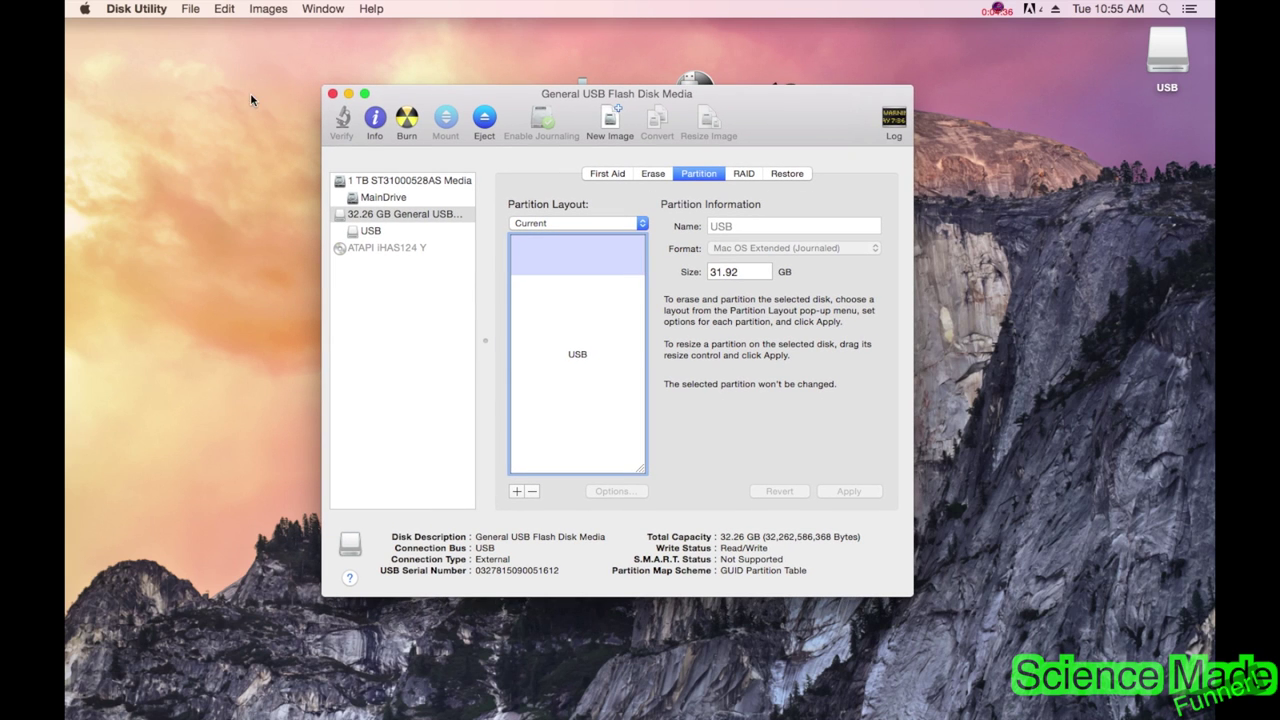
pyautogui.click(333, 94)
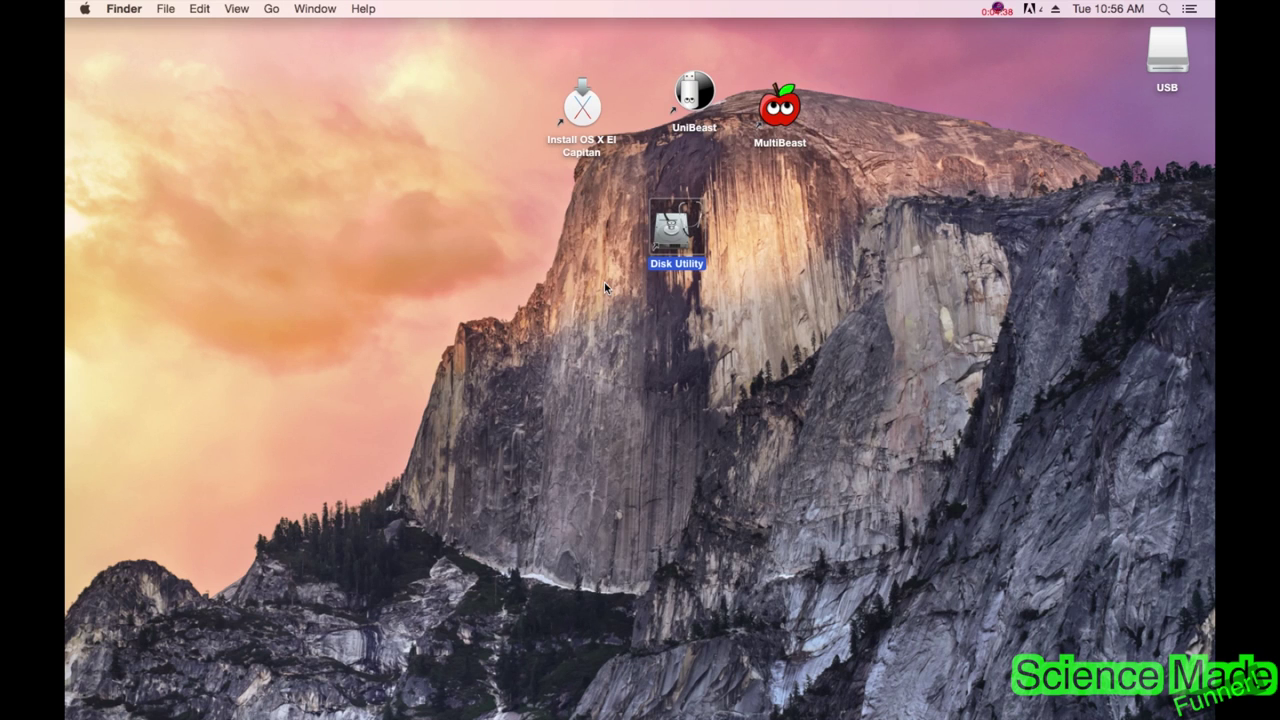
# Move the Disk Utility icon aside on the desktop, place the UniBeast icon in the middle and launch UniBeast.
pyautogui.moveTo(672, 228); pyautogui.dragTo(266, 135)
pyautogui.moveTo(694, 95); pyautogui.dragTo(668, 270)
pyautogui.doubleClick(666, 277)
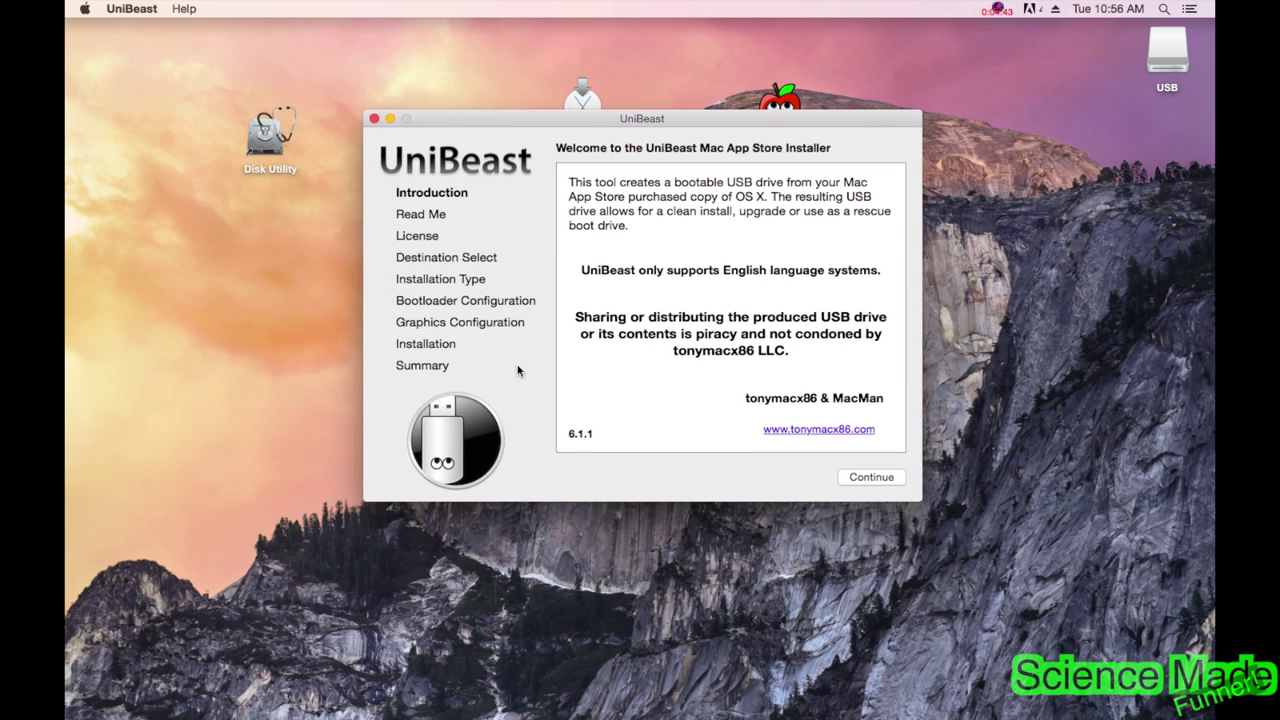
# Proceed through UniBeast's introduction, read-me and license pages and agree to the software license agreement.
pyautogui.click(894, 477)
pyautogui.click(890, 478)
pyautogui.click(889, 479)
pyautogui.click(889, 478)
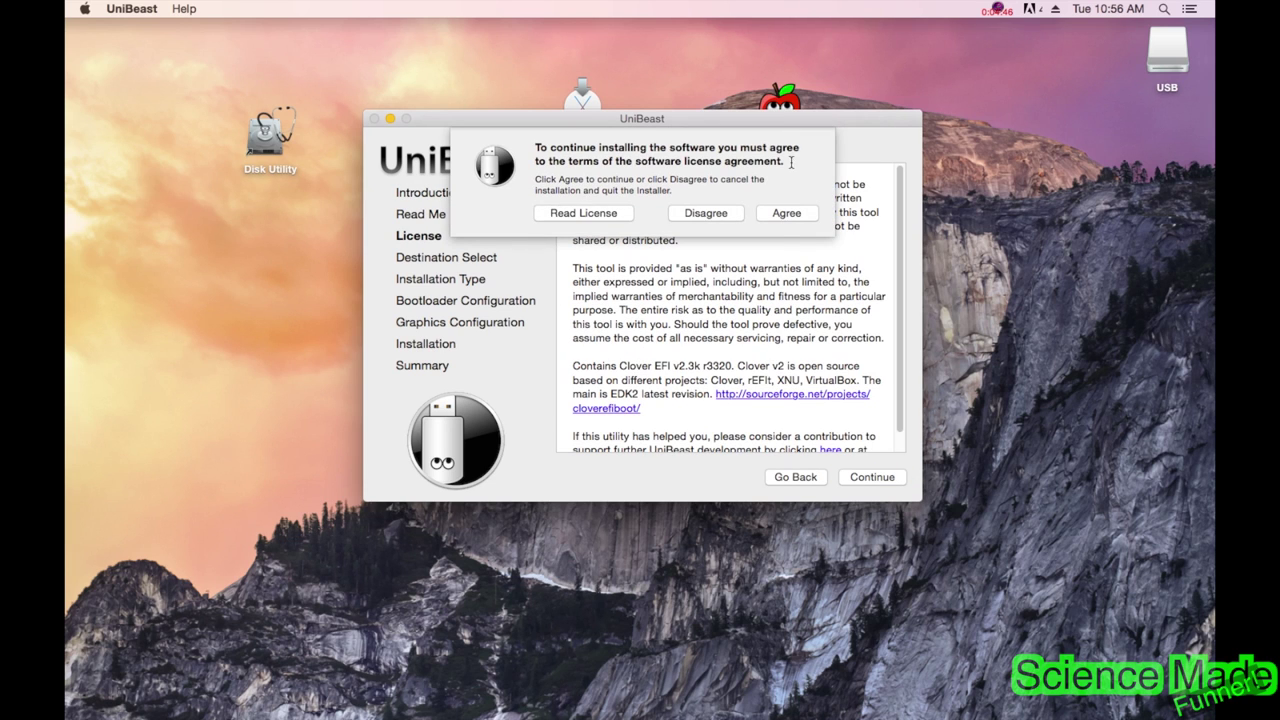
pyautogui.click(799, 208)
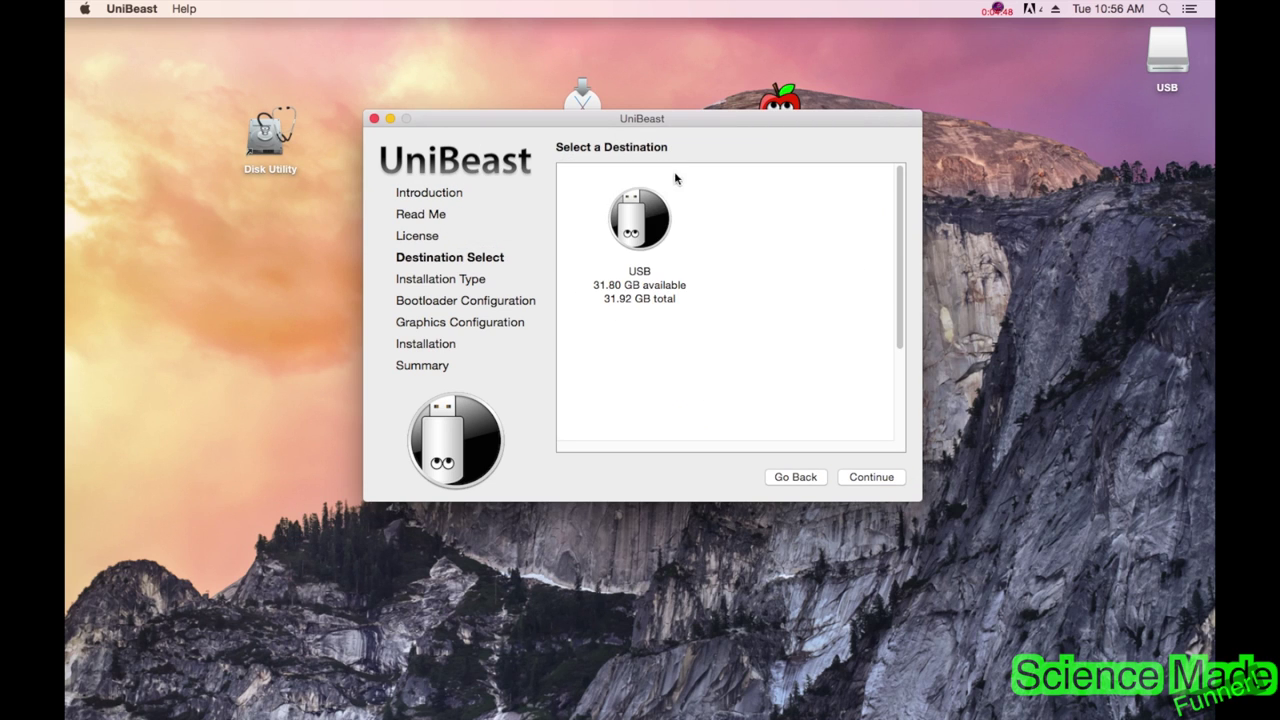
# Choose the USB drive as UniBeast's installation destination and continue to the OS selection.
pyautogui.click(660, 230)
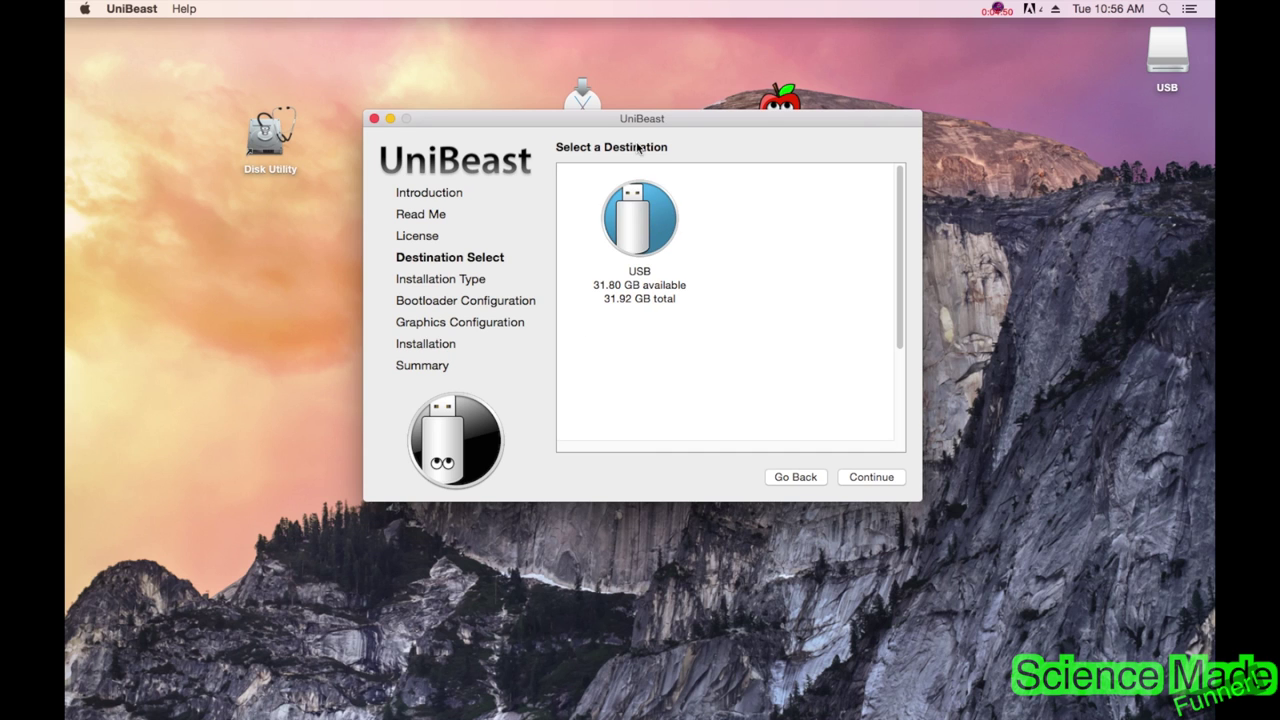
pyautogui.moveTo(650, 118)
pyautogui.mouseDown()
pyautogui.moveTo(644, 279)
pyautogui.moveTo(650, 117)
pyautogui.moveTo(637, 101)
pyautogui.mouseUp()
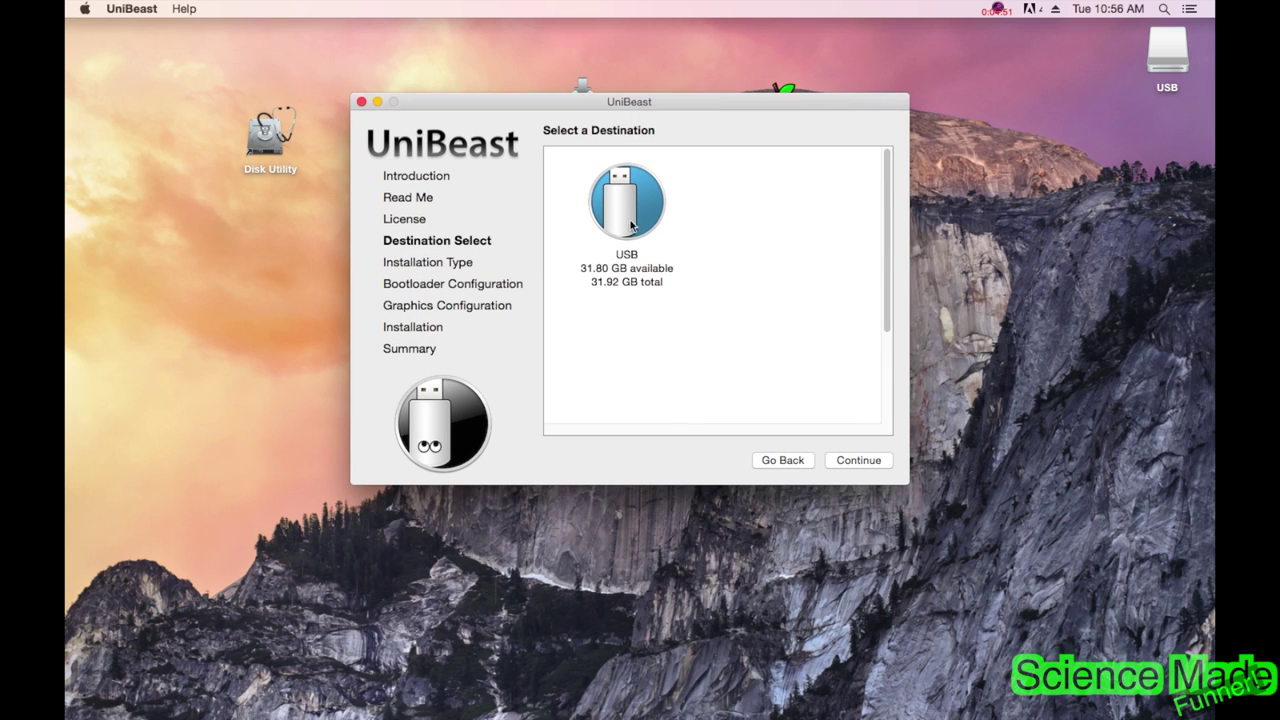
pyautogui.click(858, 460)
# Select El Capitan as the OS installation type and continue to the bootloader configuration.
pyautogui.click(640, 287)
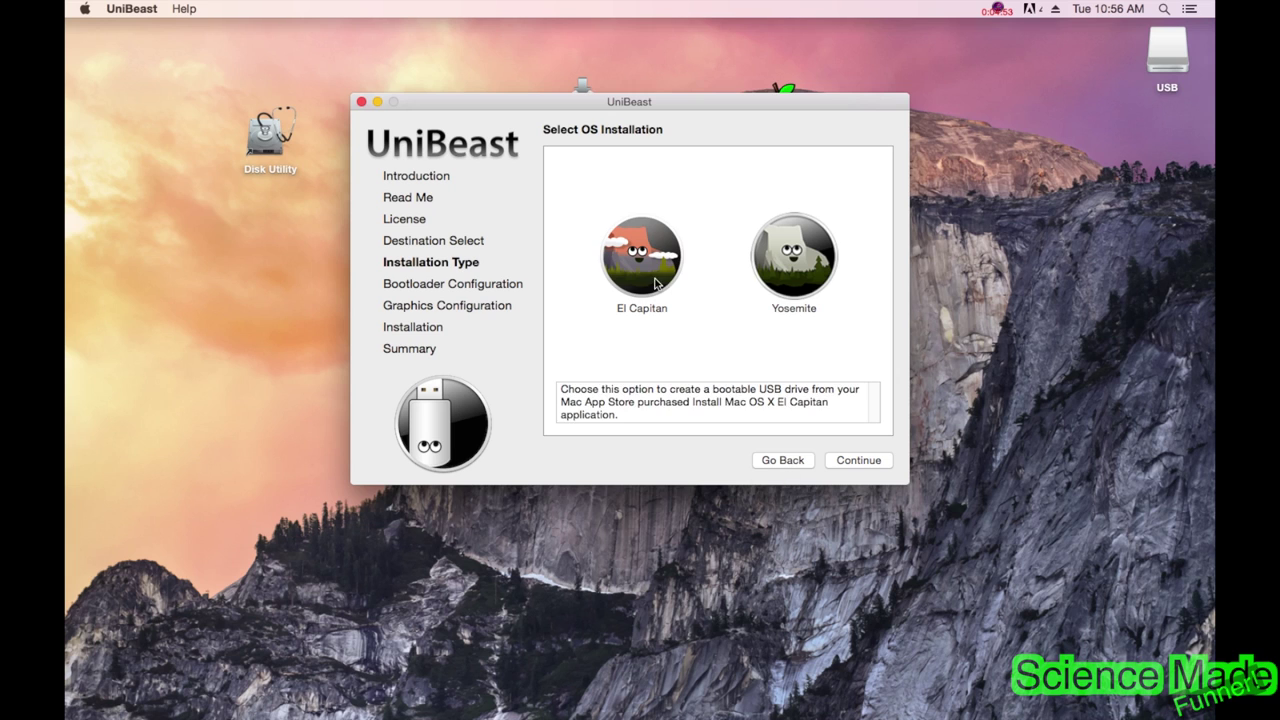
pyautogui.moveTo(657, 109); pyautogui.dragTo(643, 275)
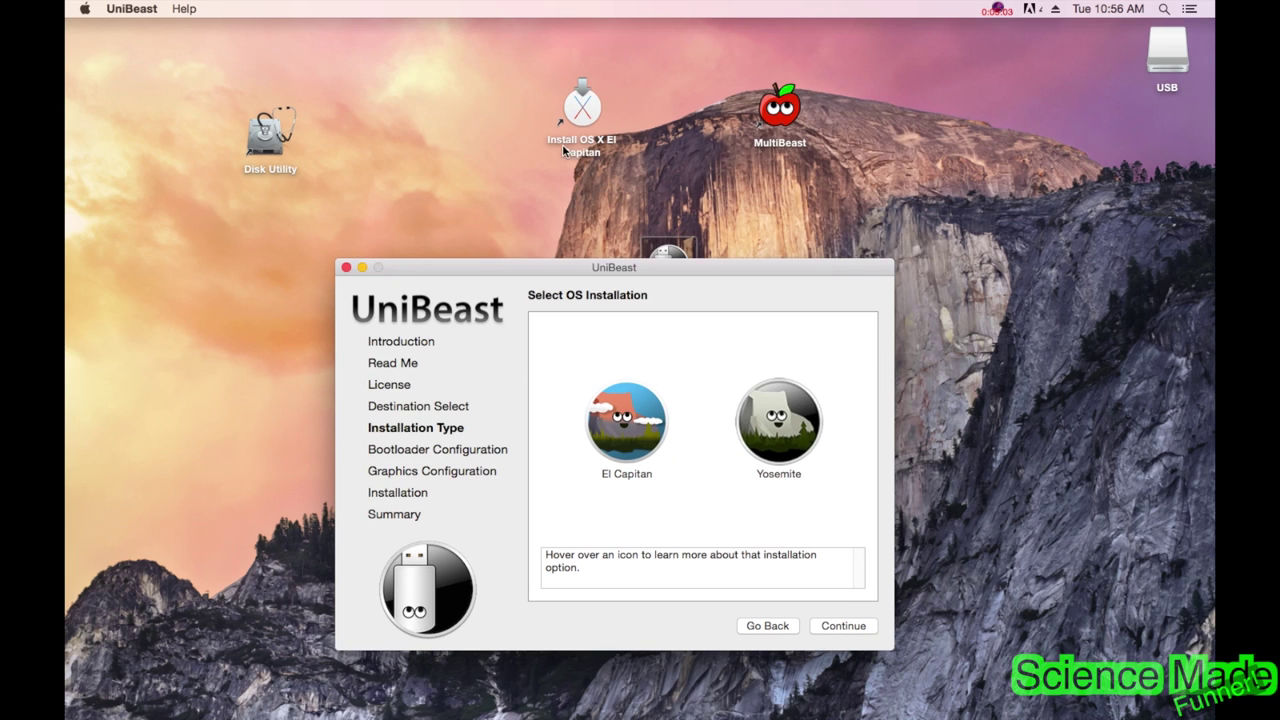
pyautogui.moveTo(639, 270); pyautogui.dragTo(619, 98)
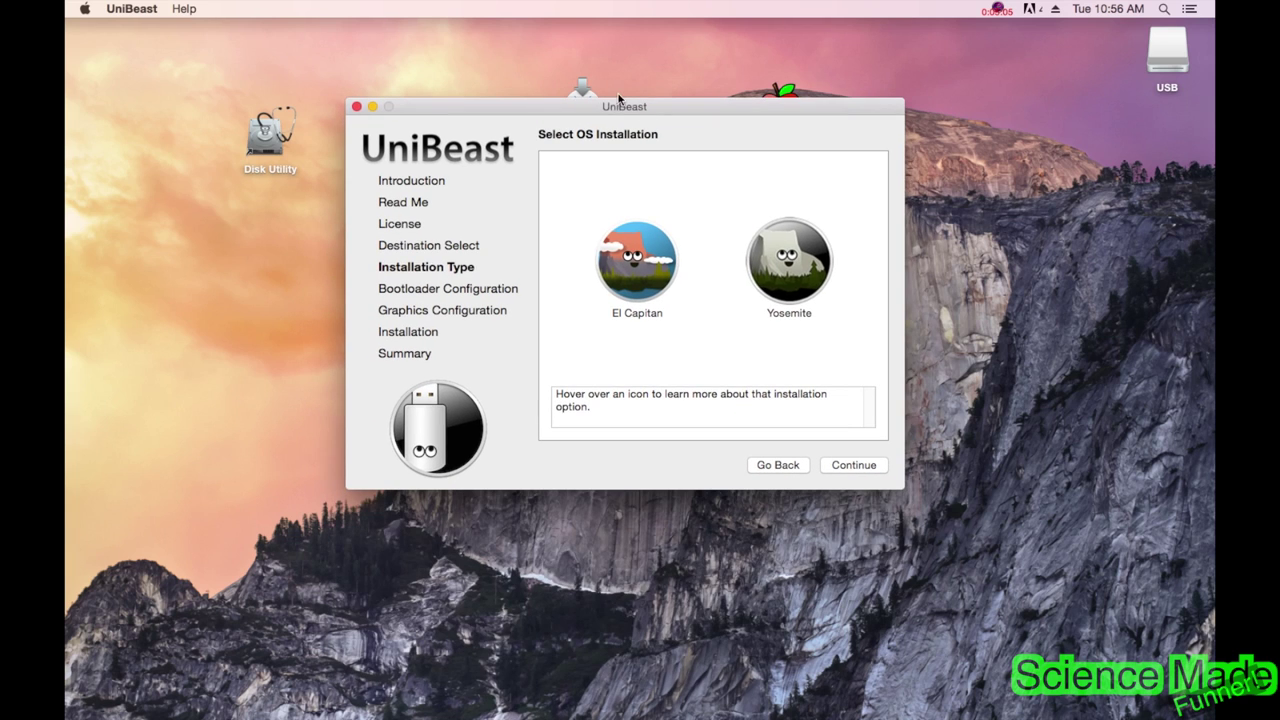
pyautogui.click(635, 272)
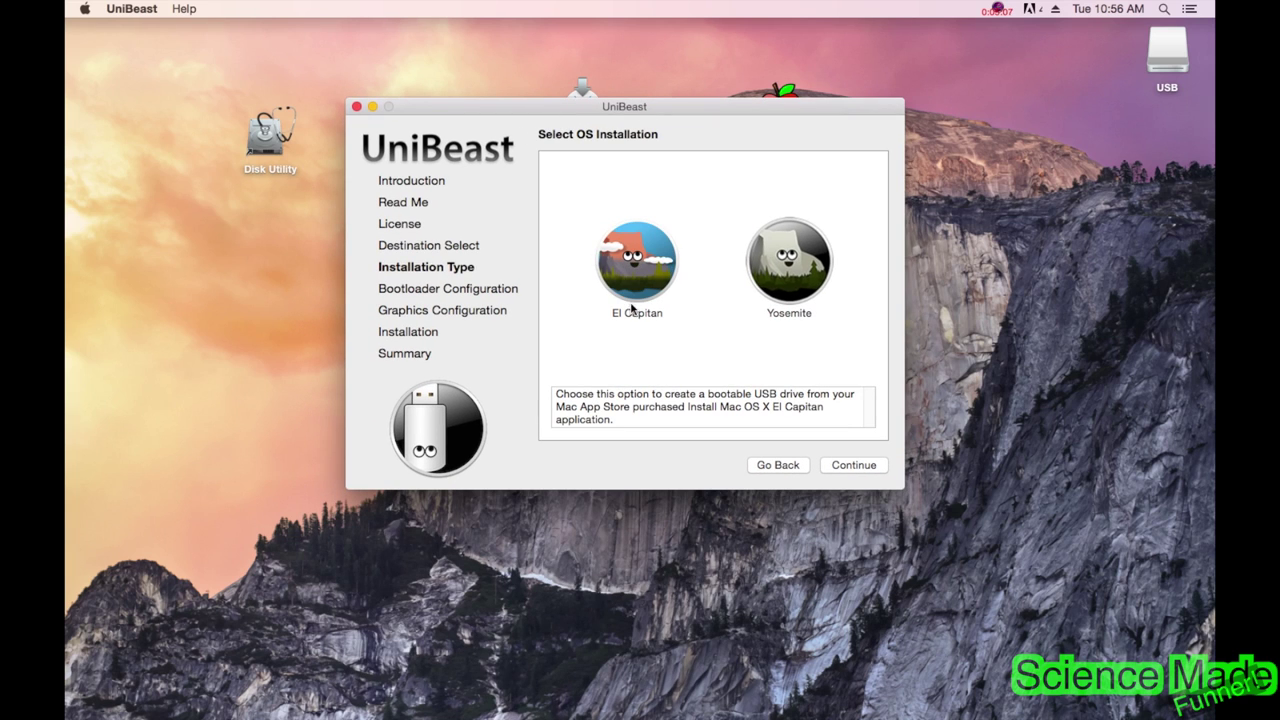
pyautogui.click(850, 472)
# Choose Legacy Boot Mode for the bootloader and continue without selecting any optional graphics configuration.
pyautogui.moveTo(638, 246)
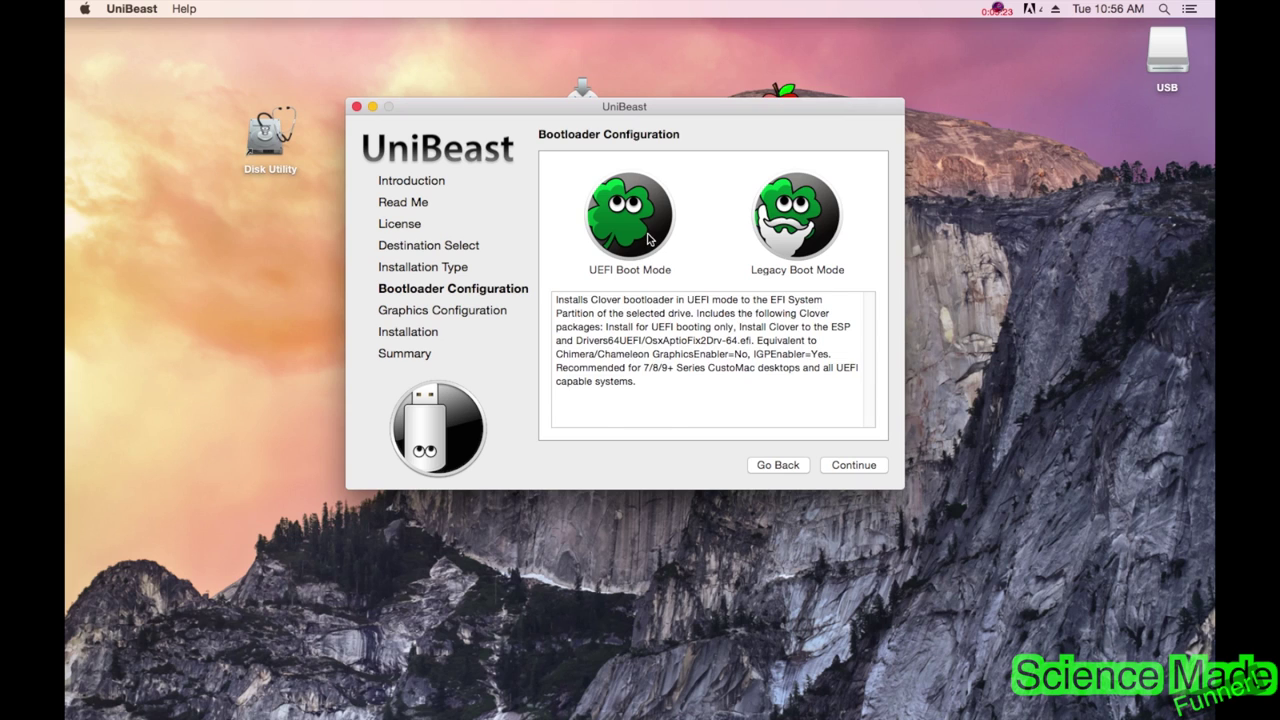
pyautogui.click(816, 206)
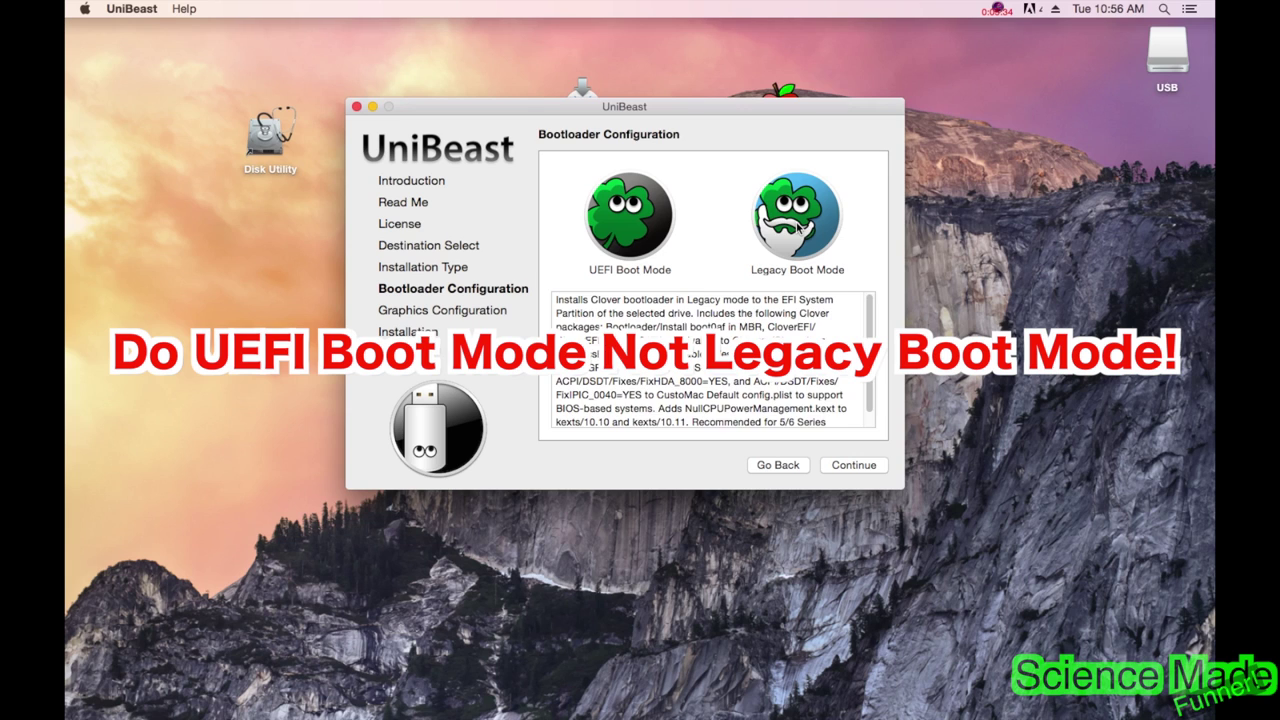
pyautogui.click(846, 465)
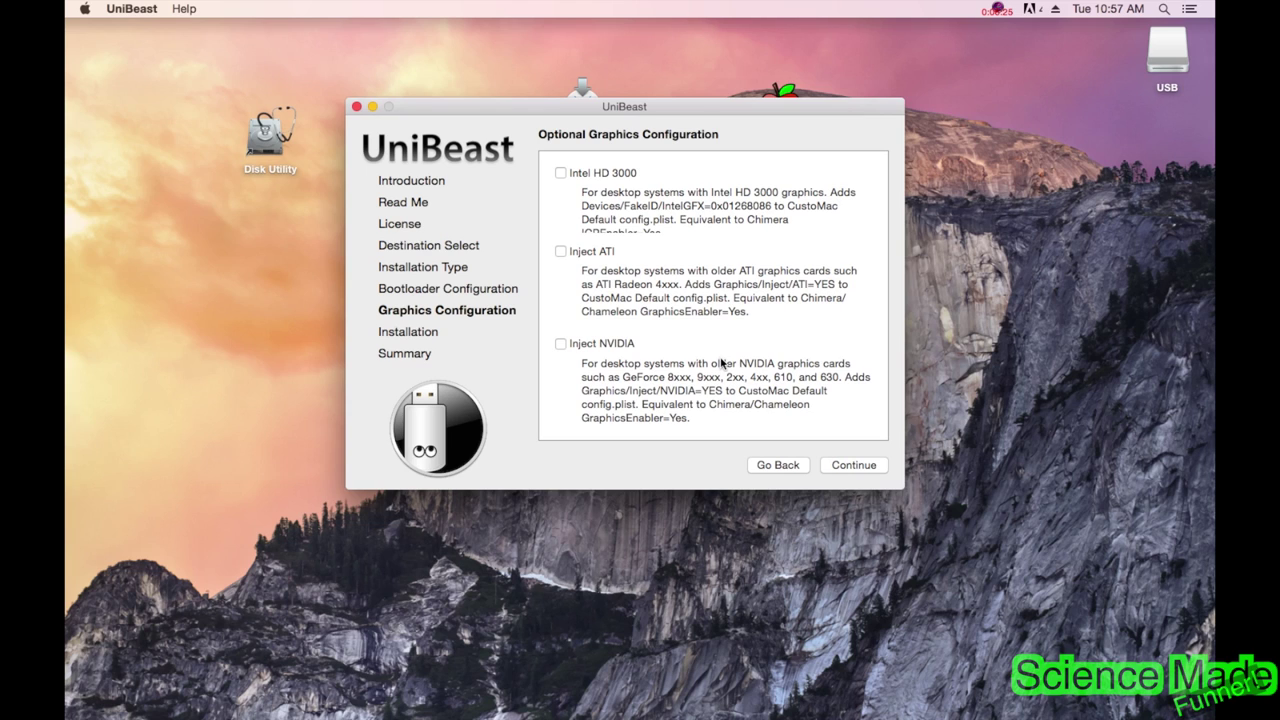
pyautogui.click(835, 465)
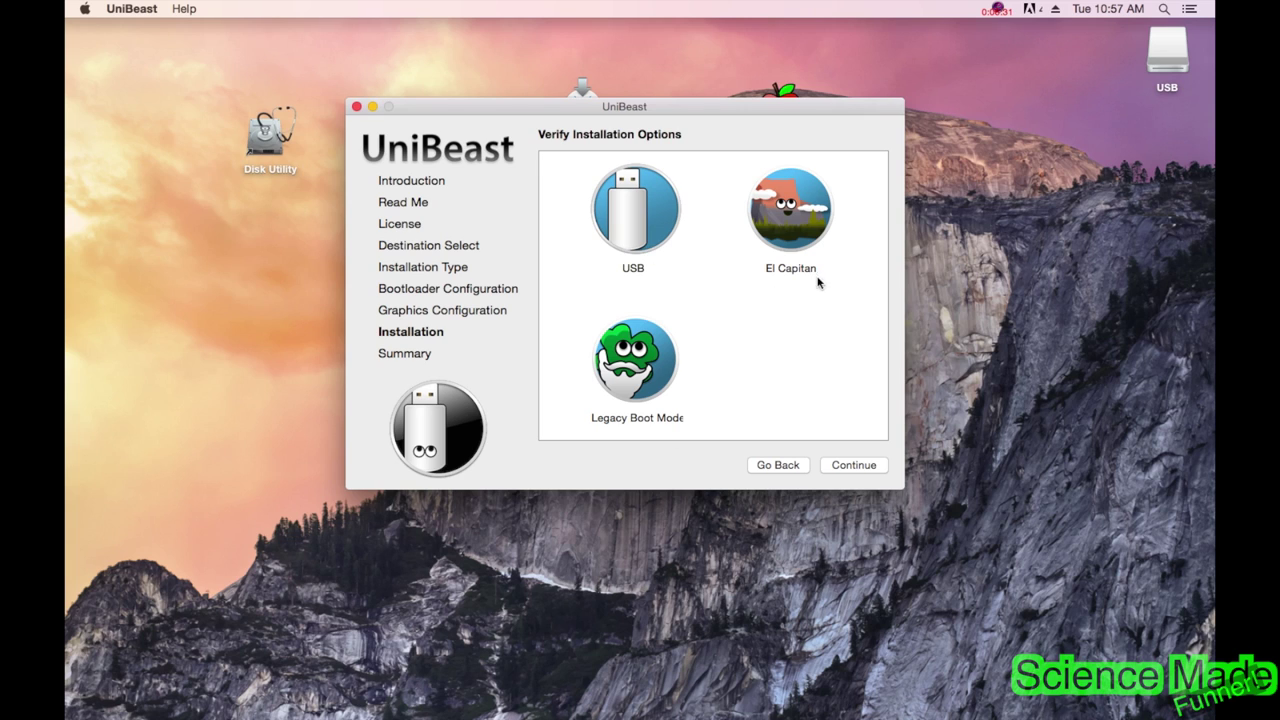
# Start creating the El Capitan bootable drive with the verified options, authorizing it with the account password.
pyautogui.click(845, 468)
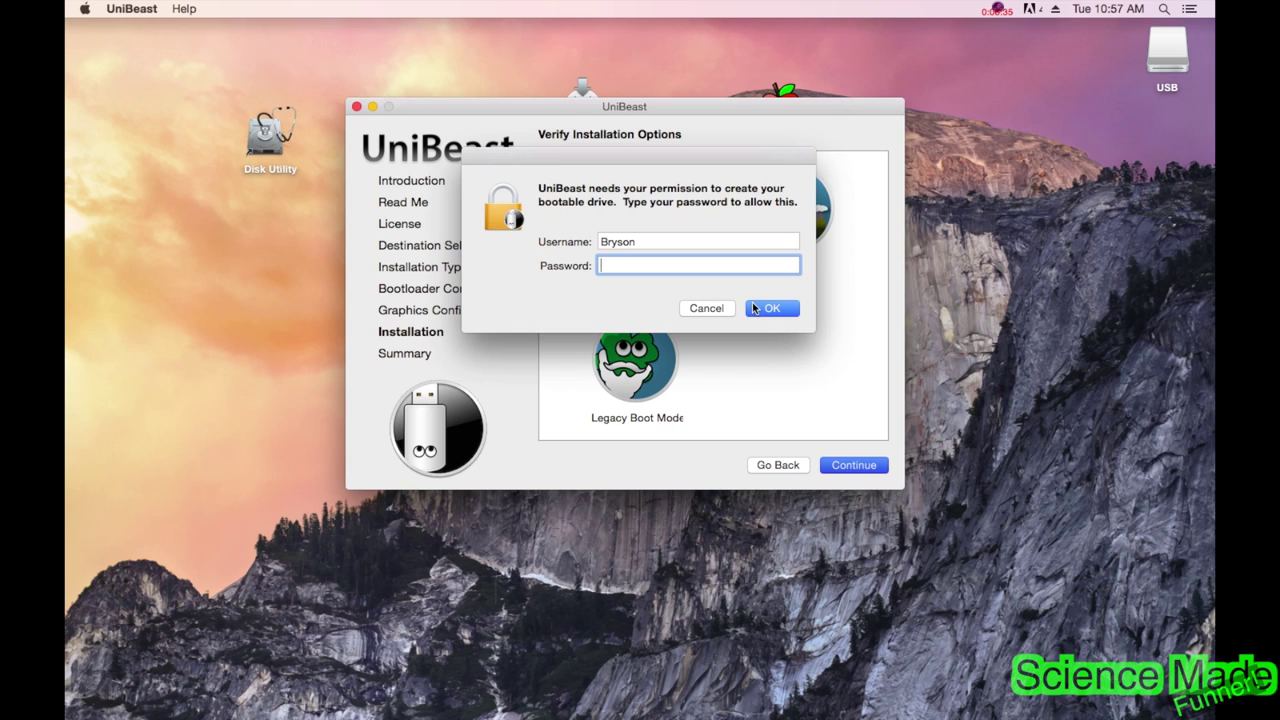
pyautogui.click(780, 310)
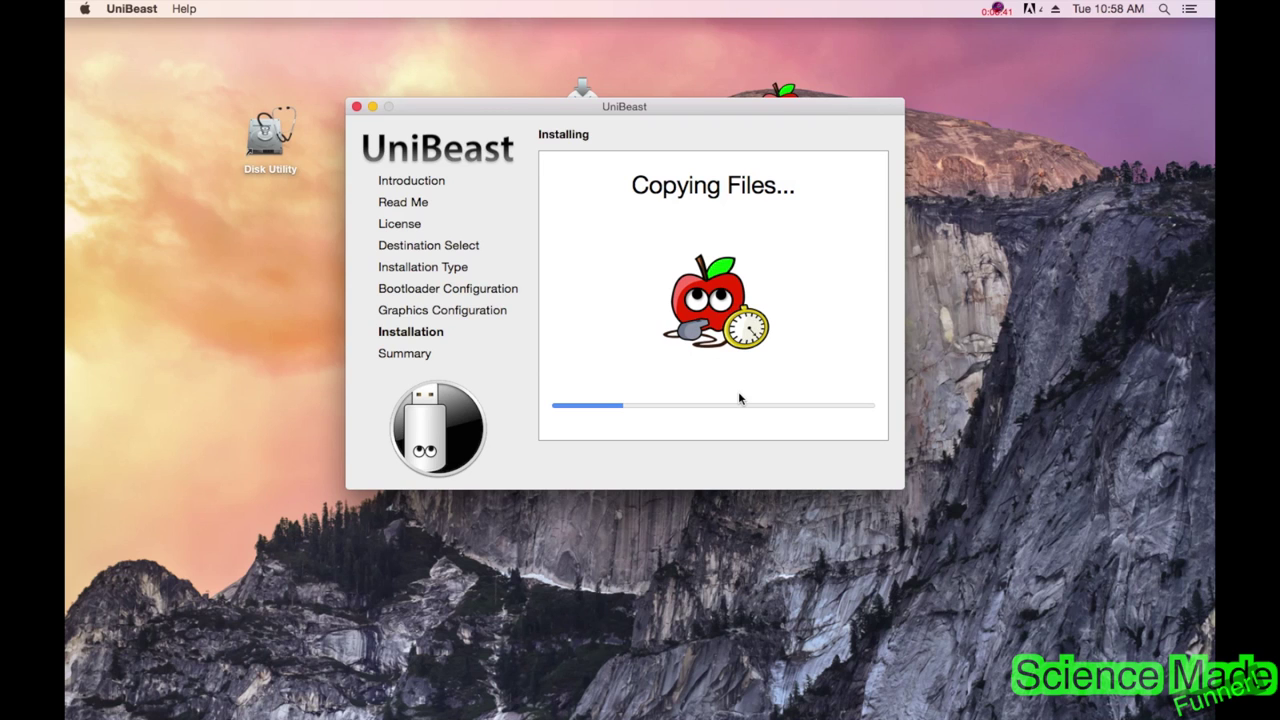
pyautogui.moveTo(674, 114); pyautogui.dragTo(683, 132)
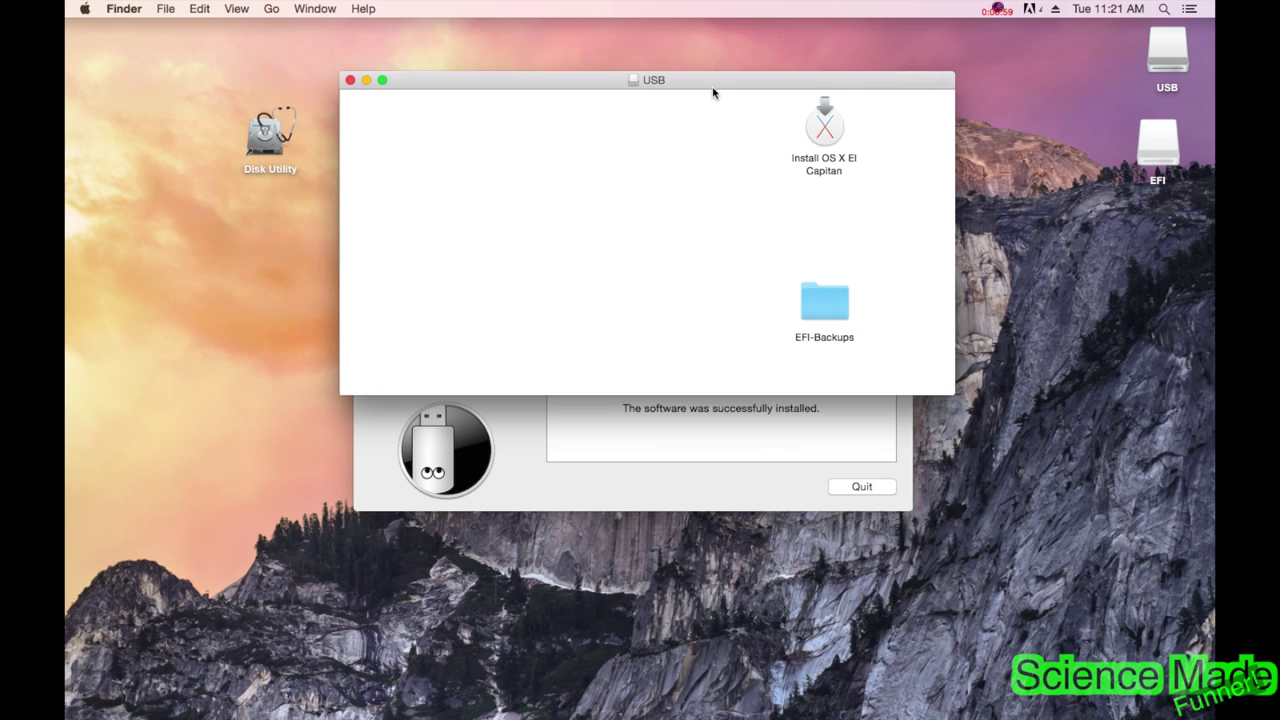
# Move the USB drive's window down, bring UniBeast's installation summary to the front and quit UniBeast.
pyautogui.moveTo(710, 82); pyautogui.dragTo(695, 149)
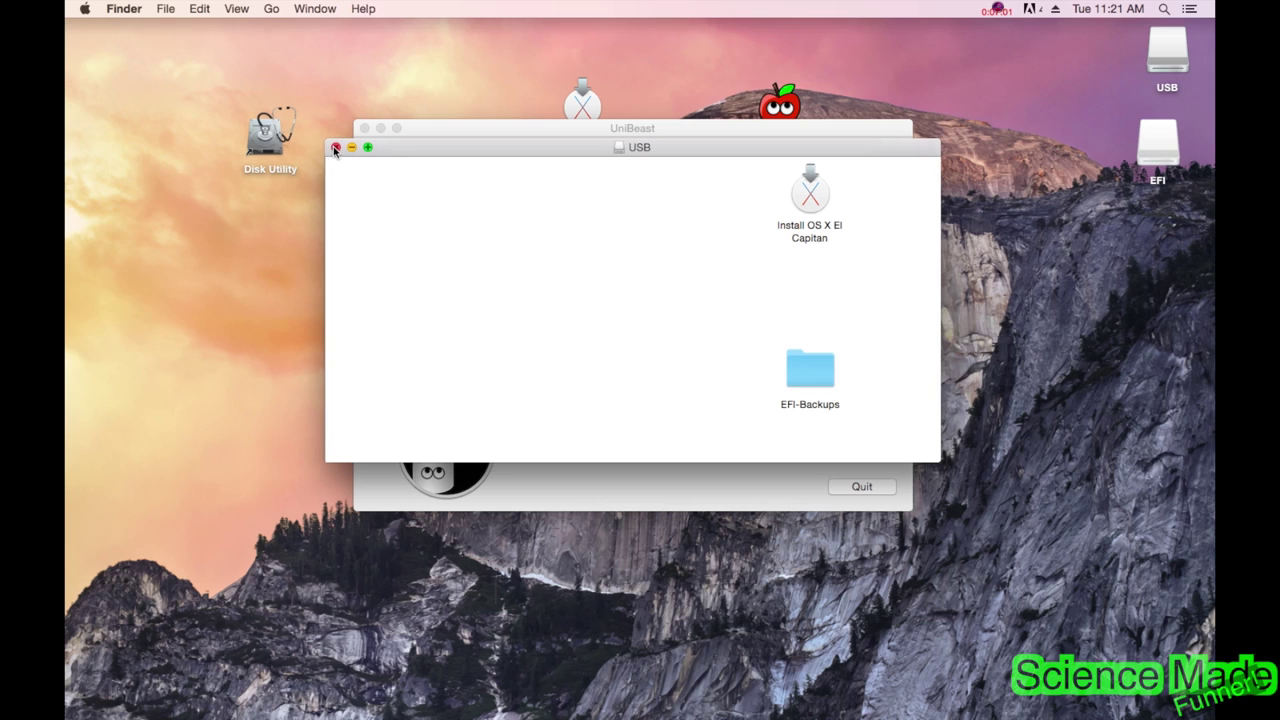
pyautogui.click(582, 132)
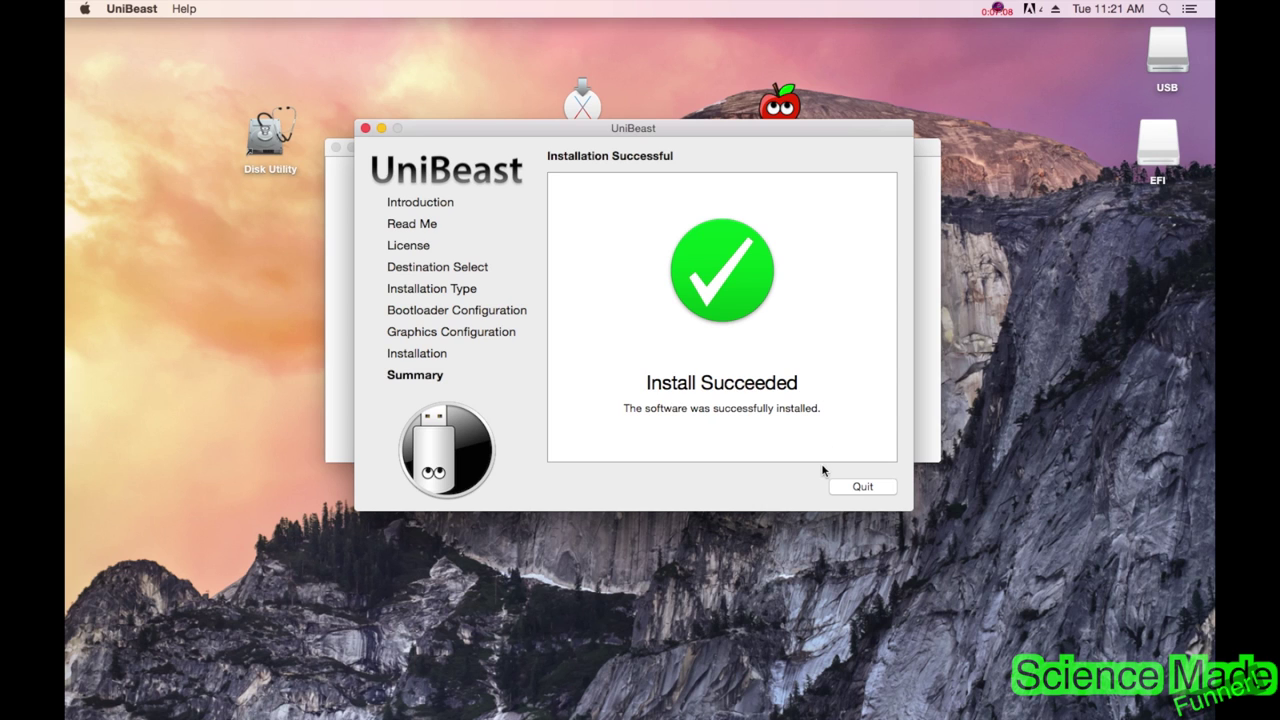
pyautogui.click(855, 485)
# Copy MultiBeast from the desktop into the USB drive beside Install OS X El Capitan and close the drive's window.
pyautogui.moveTo(783, 150); pyautogui.dragTo(767, 179)
pyautogui.moveTo(663, 166); pyautogui.dragTo(698, 182)
pyautogui.click(783, 107)
pyautogui.moveTo(783, 107); pyautogui.dragTo(707, 248)
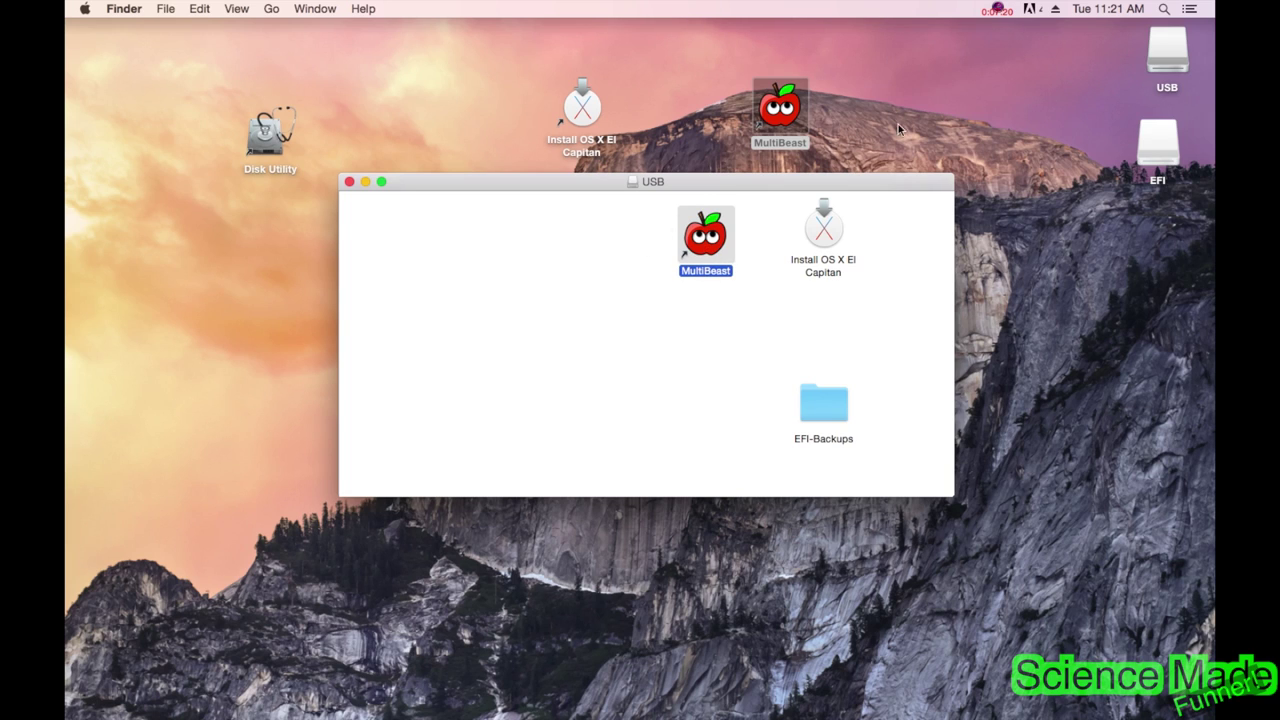
pyautogui.click(350, 181)
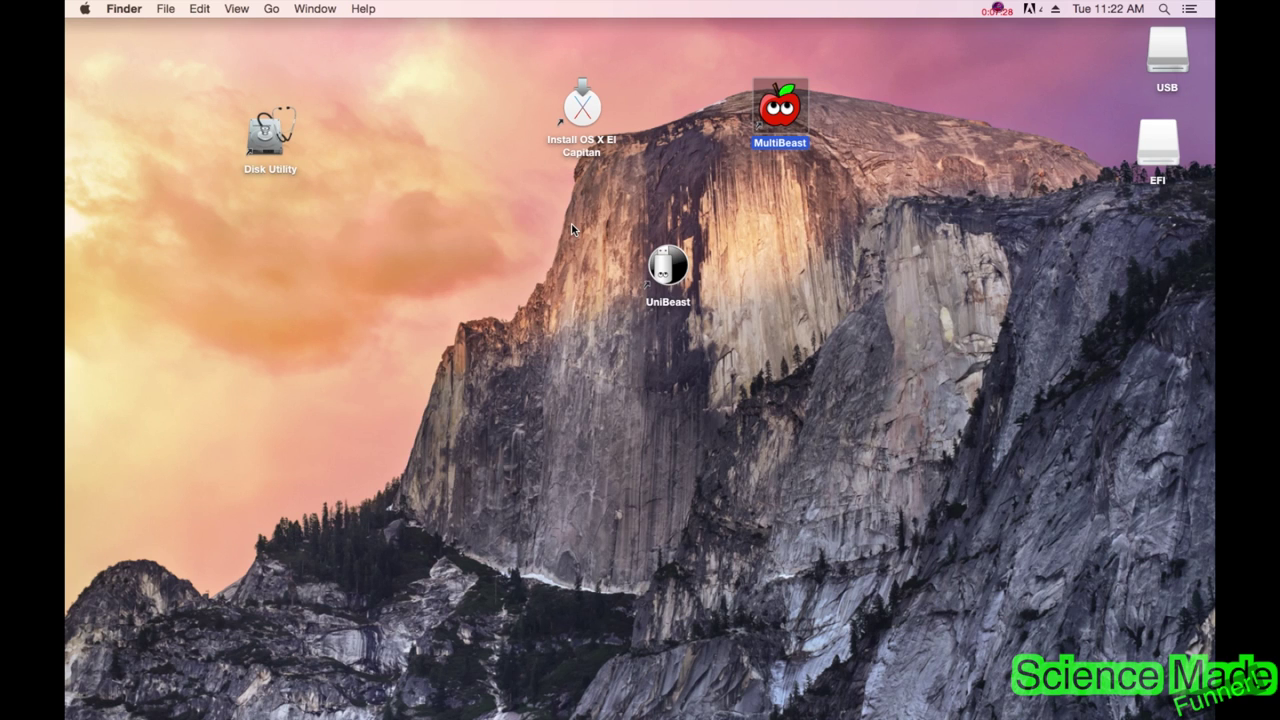
# Try to eject the USB drive from the desktop.
pyautogui.click(800, 352)
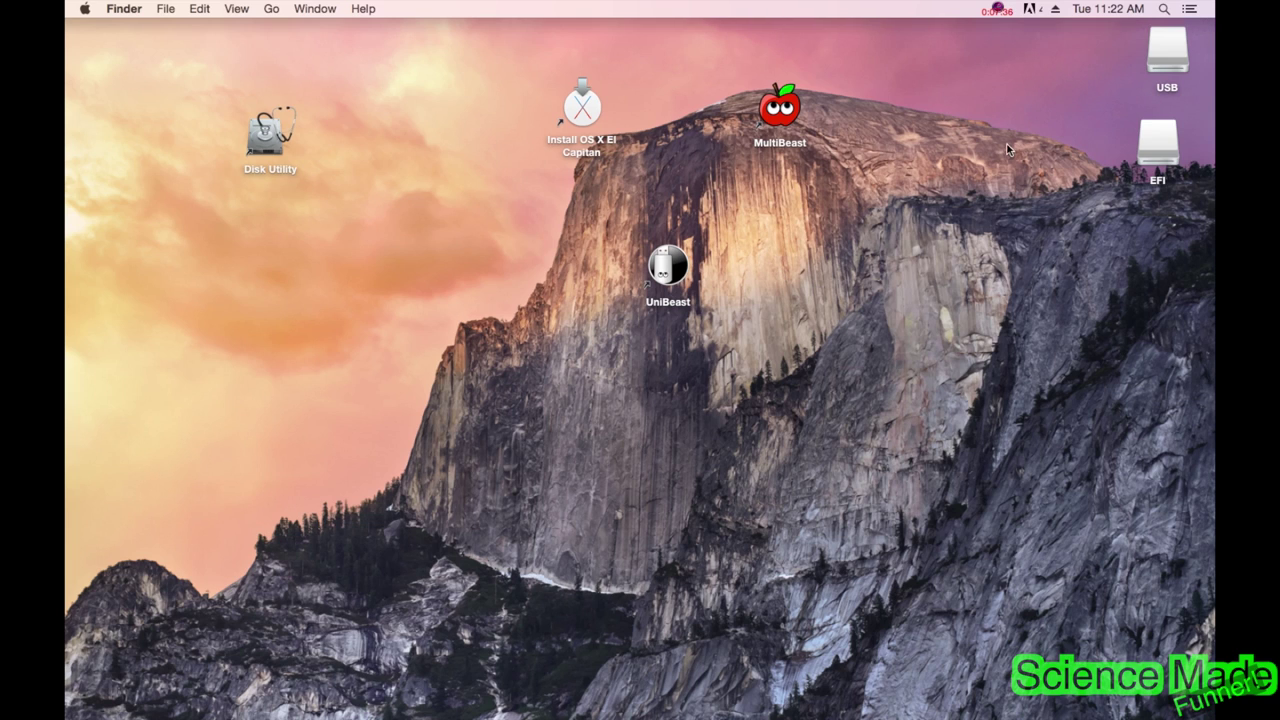
pyautogui.click(1172, 45)
pyautogui.press('super+e')
pyautogui.click(685, 300)
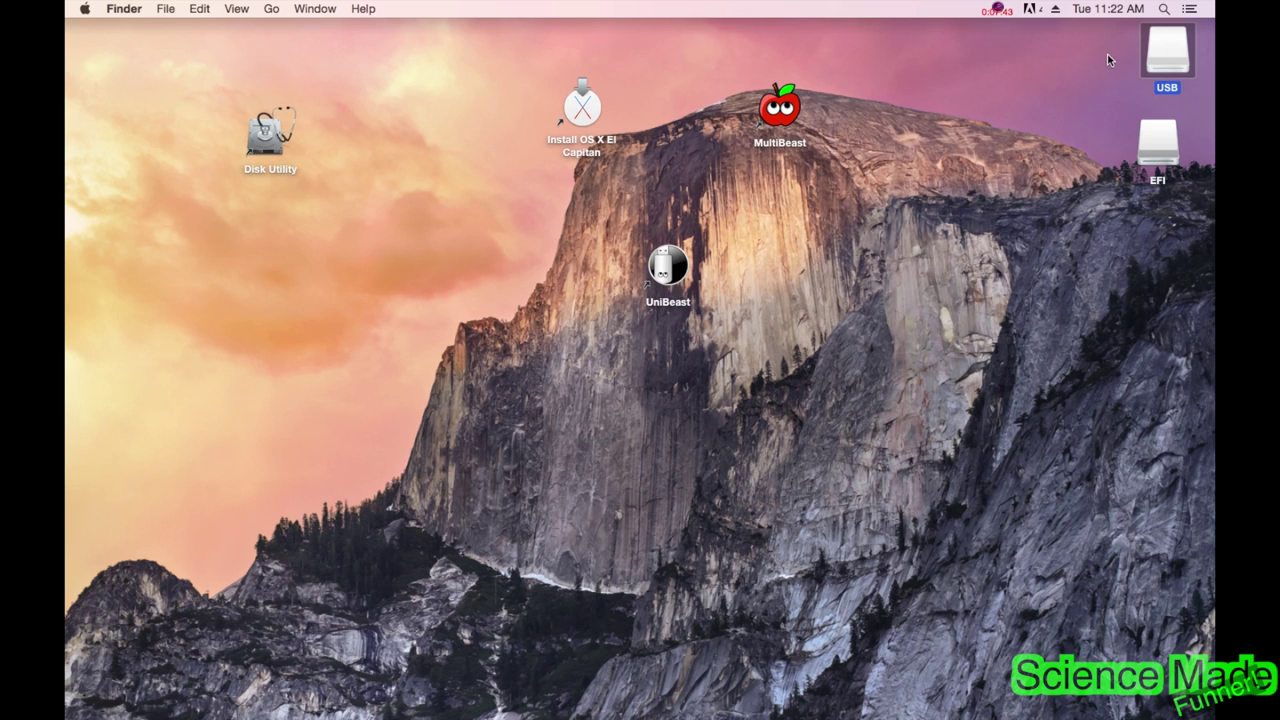